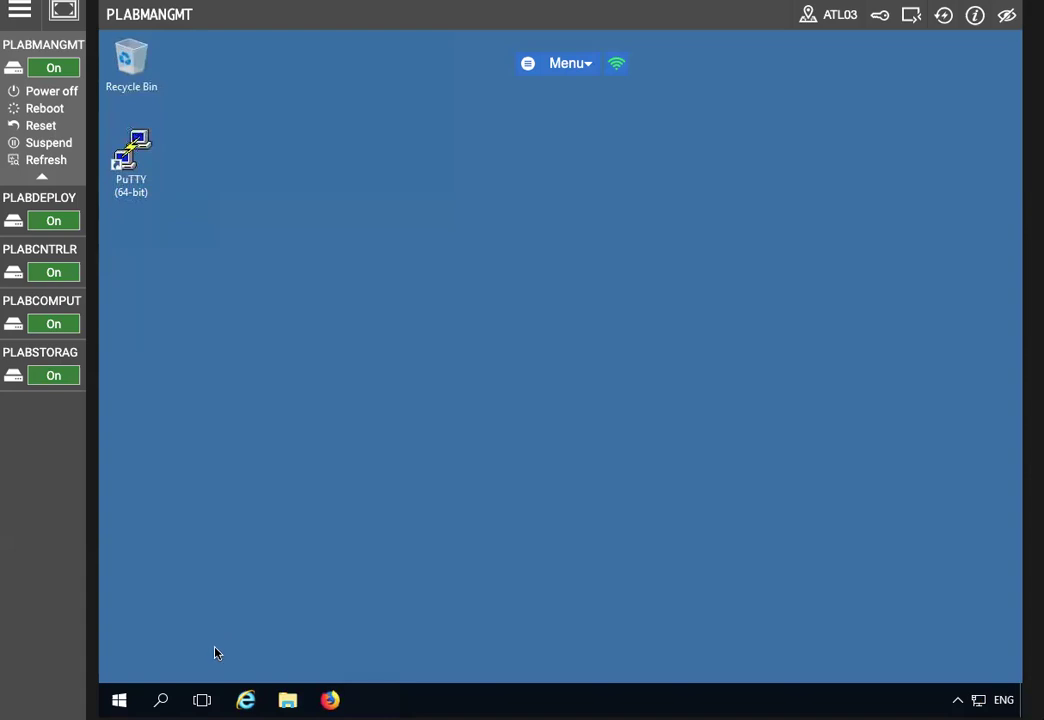
pyautogui.click(330, 700)
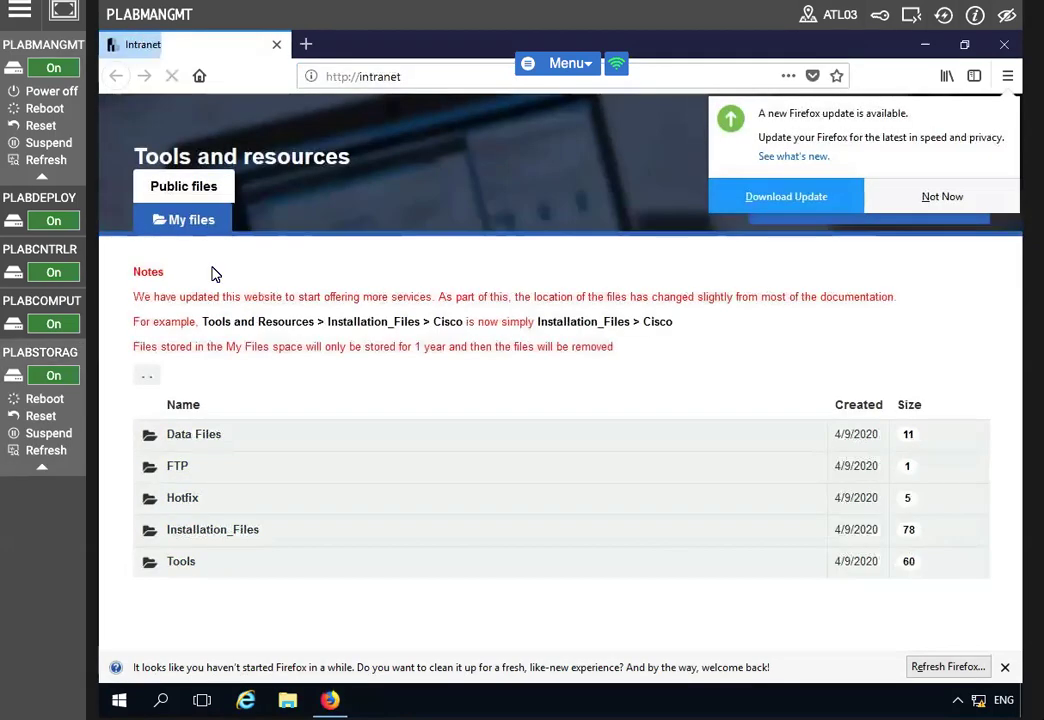
pyautogui.click(398, 78)
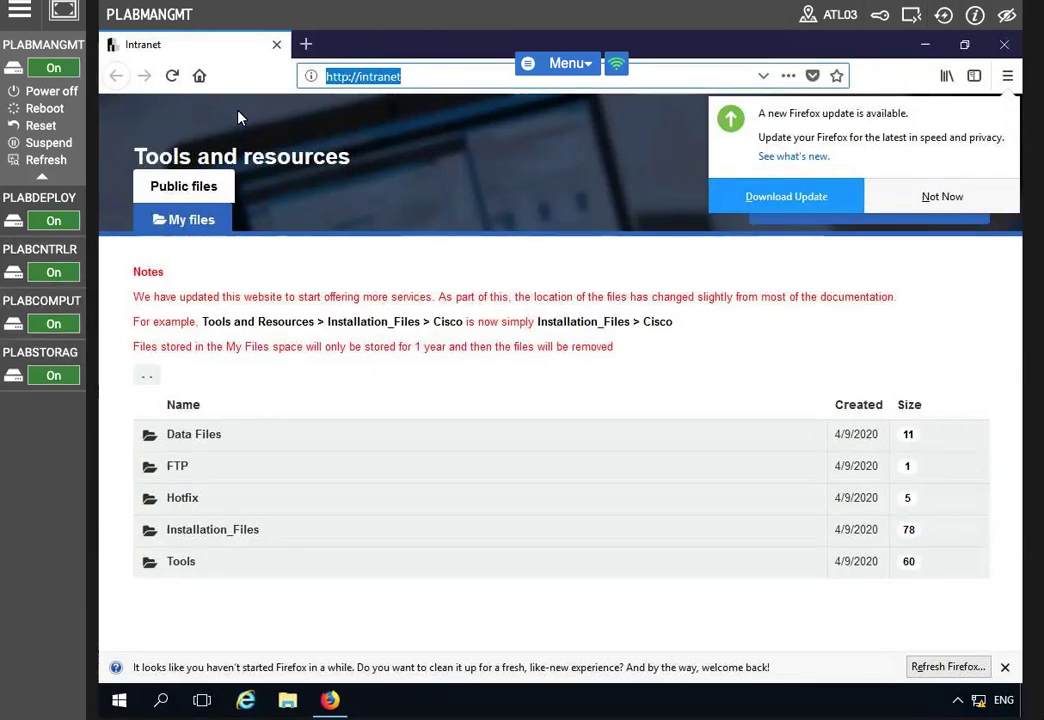
pyautogui.write('https:')
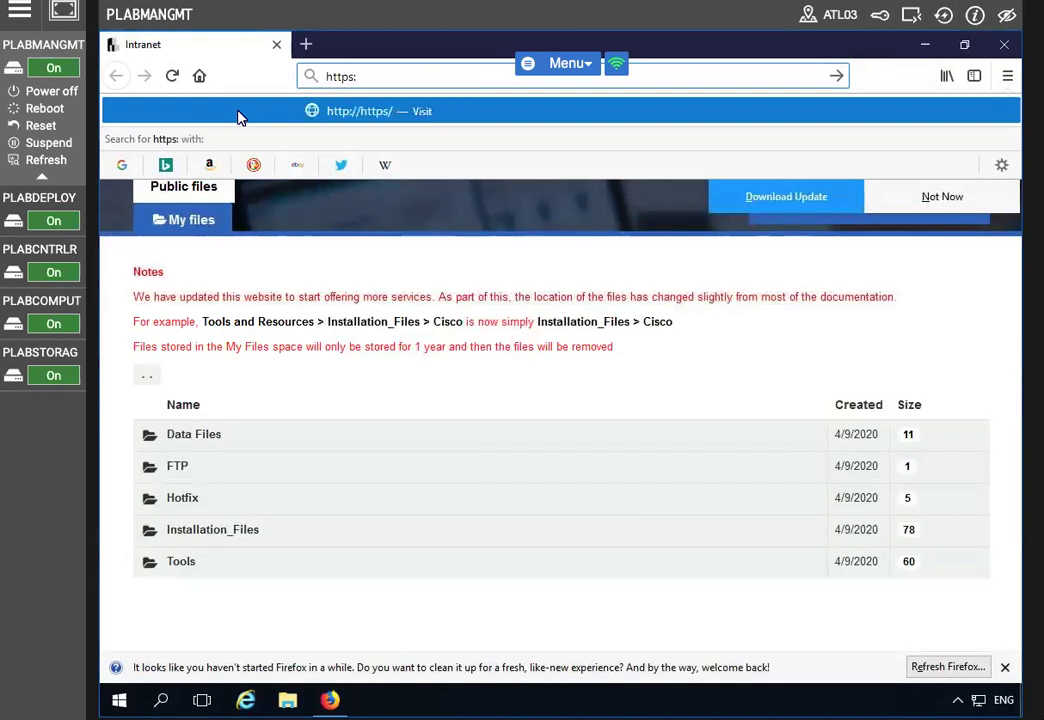
pyautogui.write('//192.16')
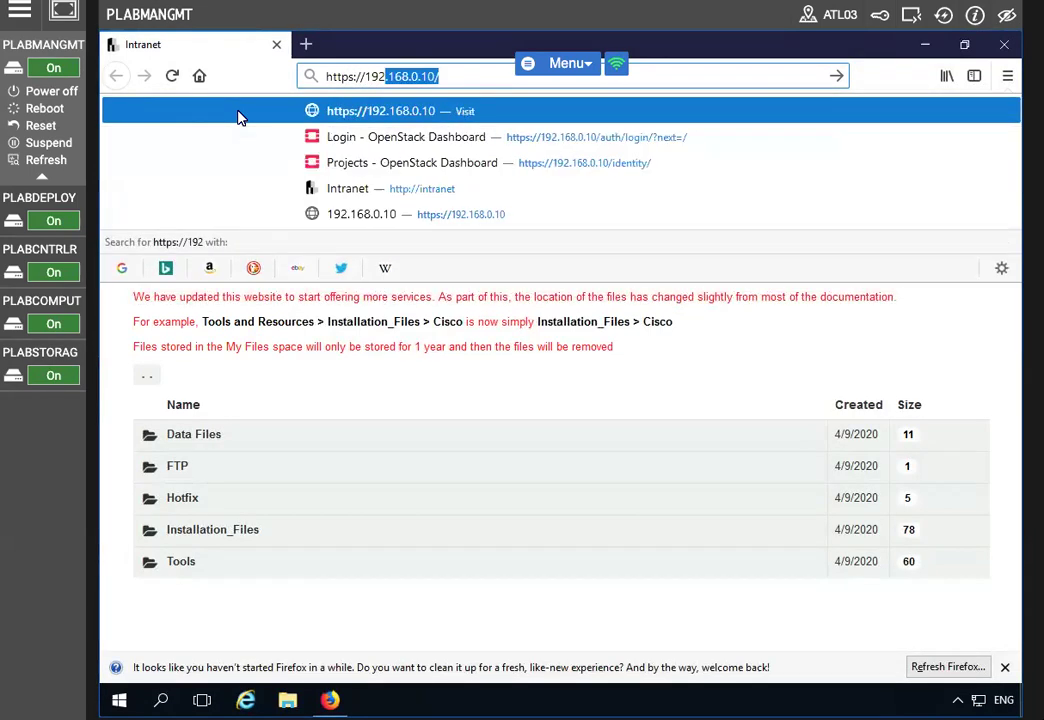
pyautogui.write('8.0.10')
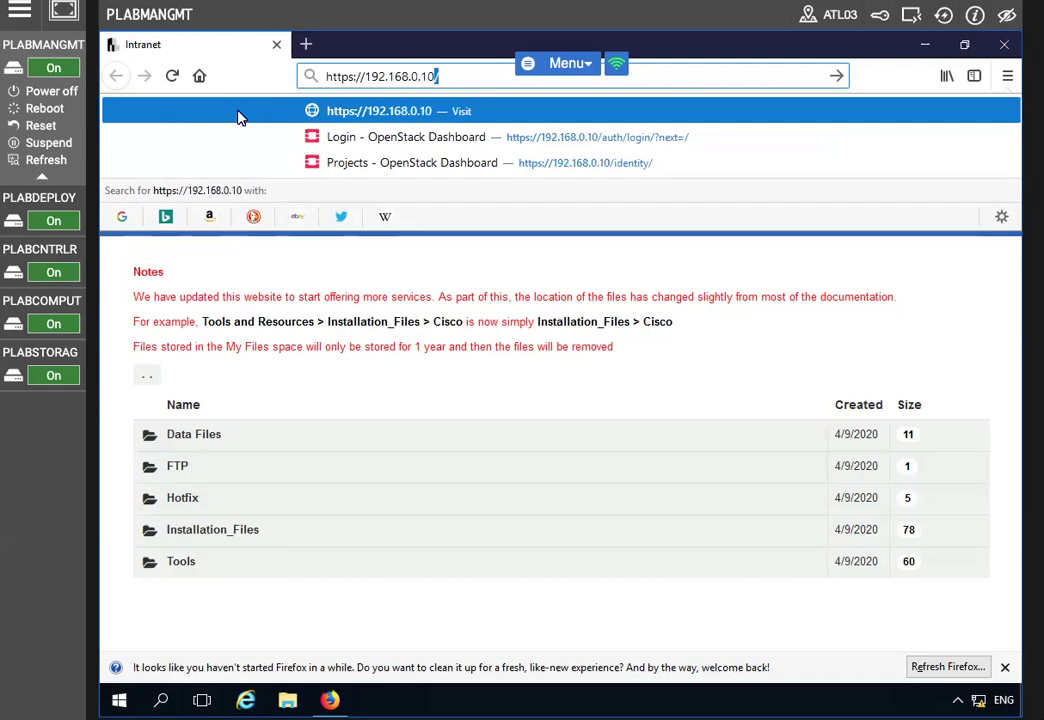
pyautogui.press('Return')
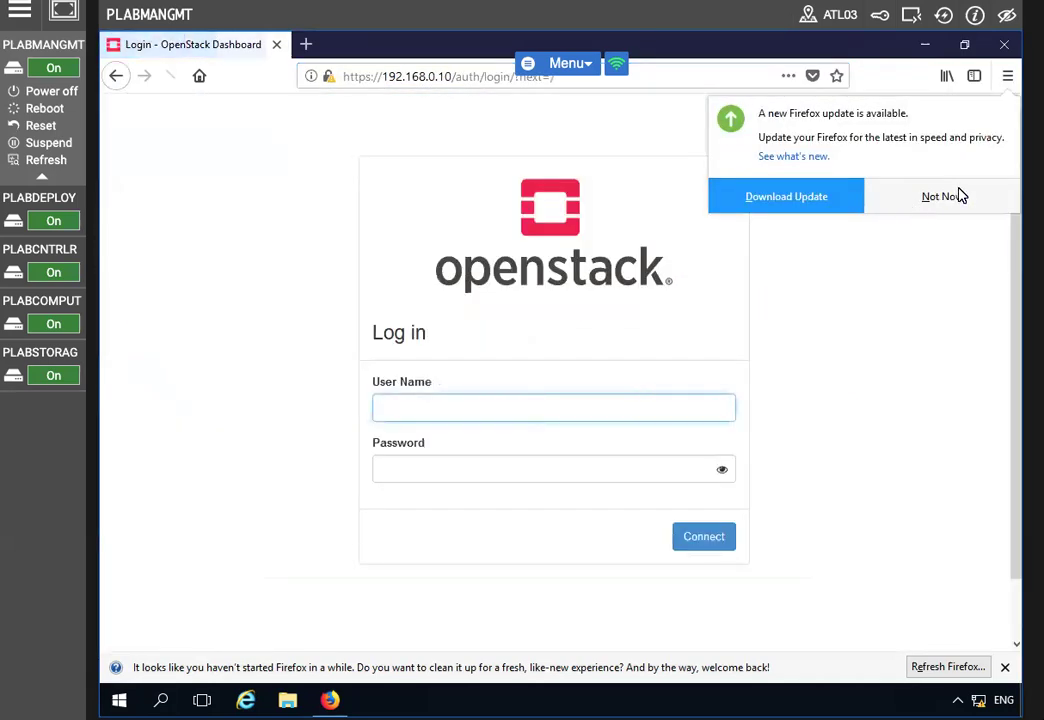
pyautogui.click(940, 196)
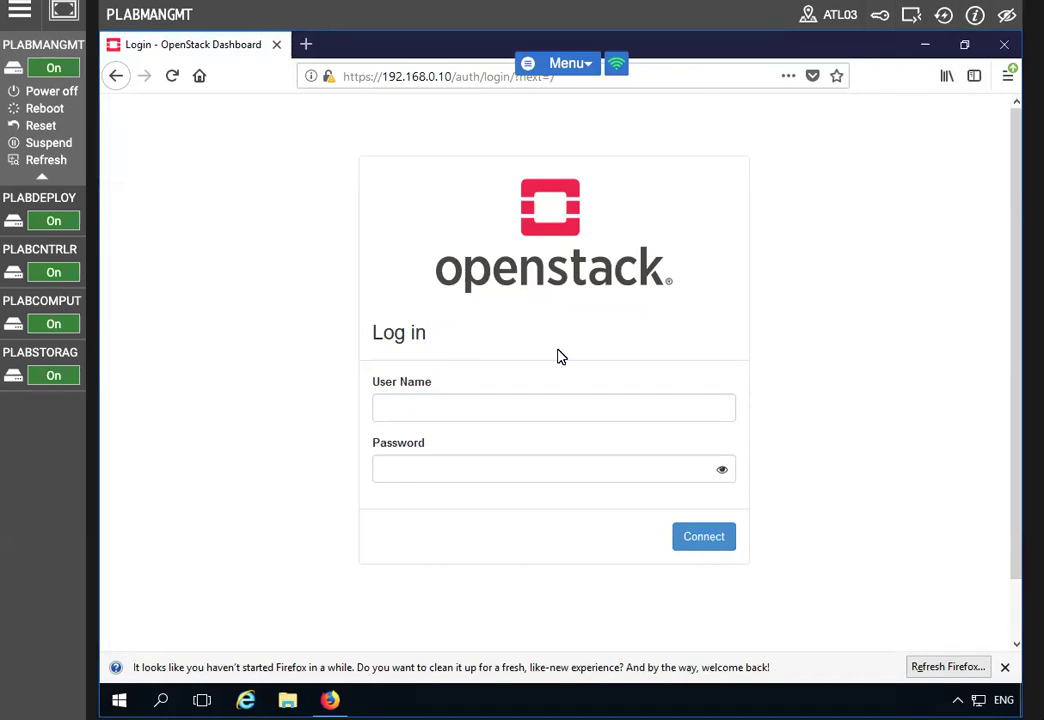
# Log in with the admin user name and its password
pyautogui.click(521, 407)
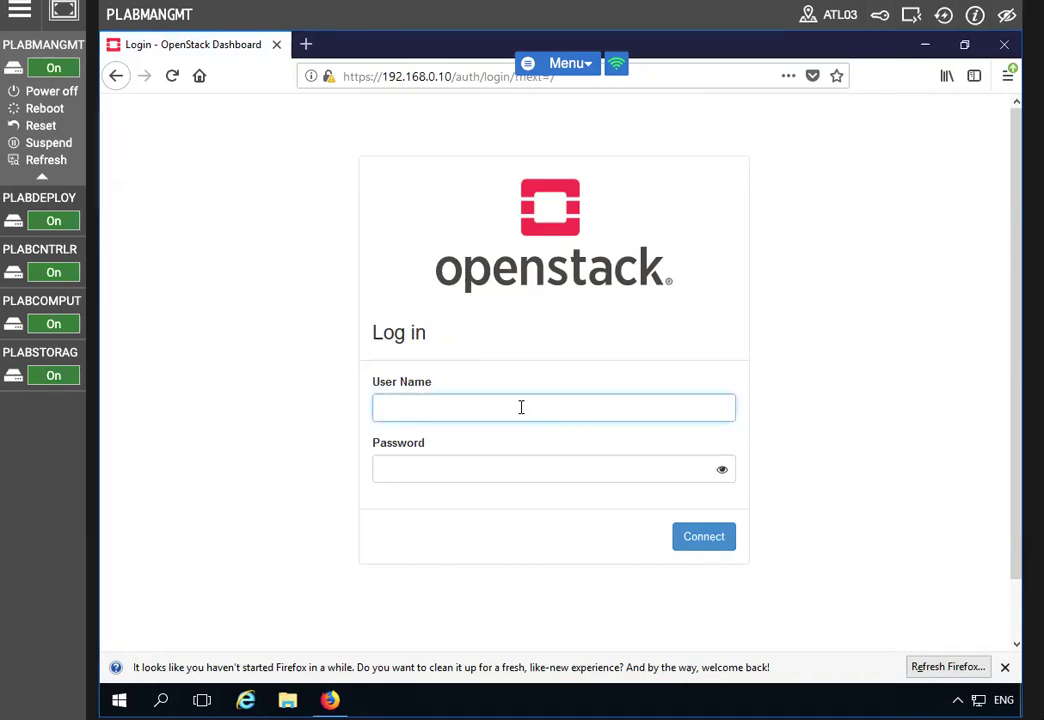
pyautogui.write('admin')
pyautogui.press('Tab')
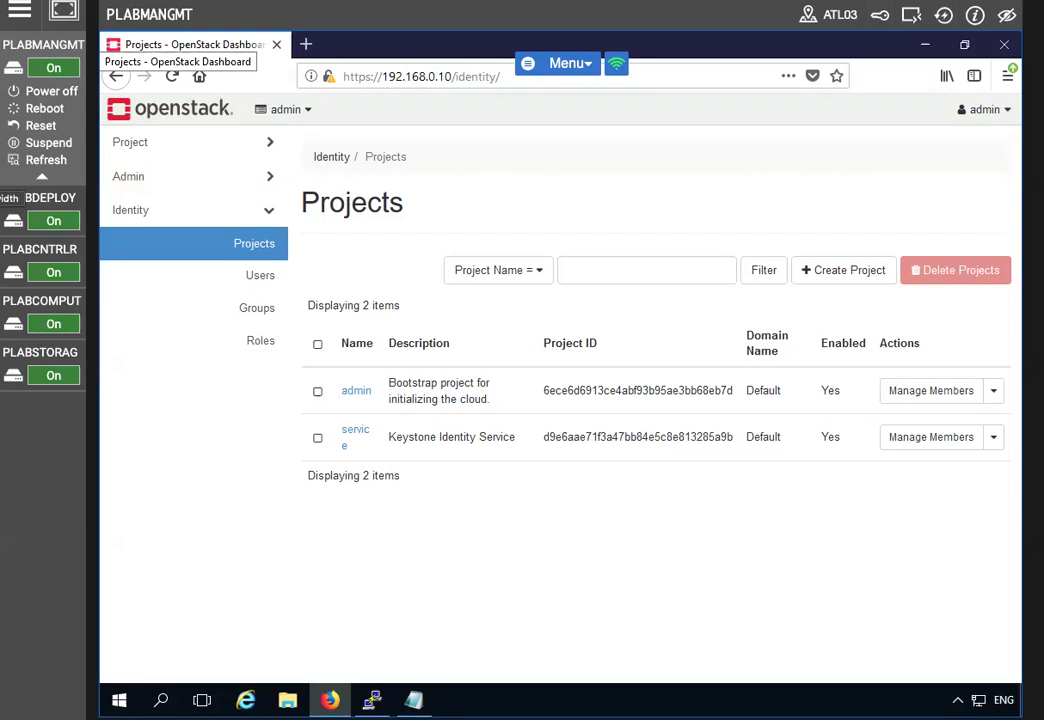
pyautogui.click(243, 147)
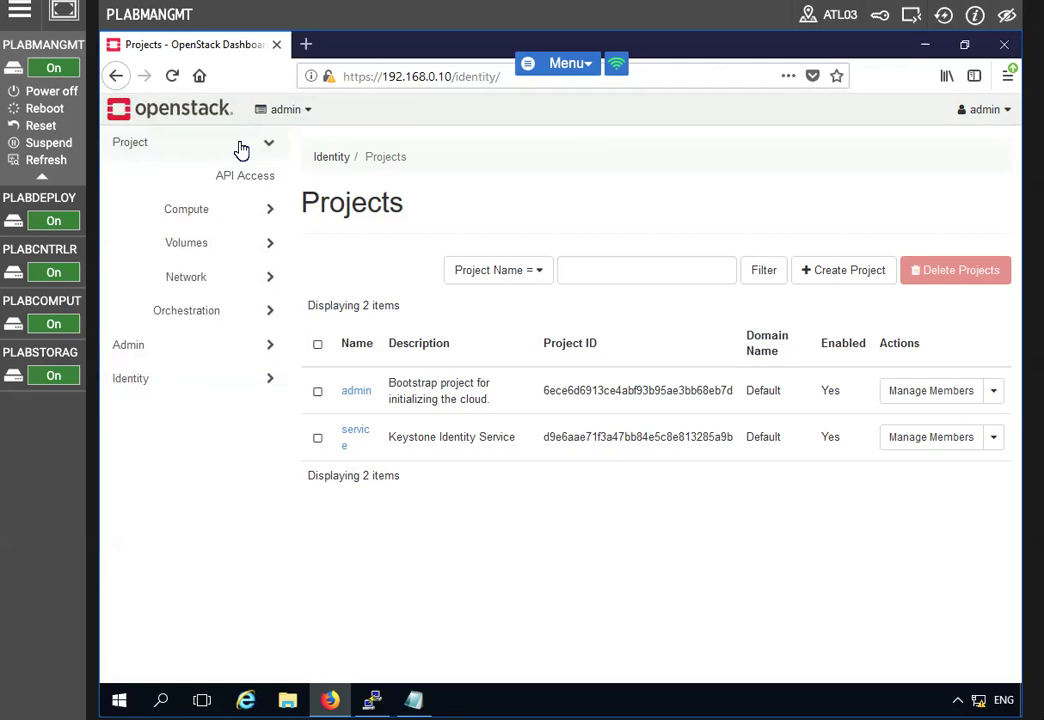
# Collapse and re-expand the Project navigation section, then begin creating a new project
pyautogui.click(120, 144)
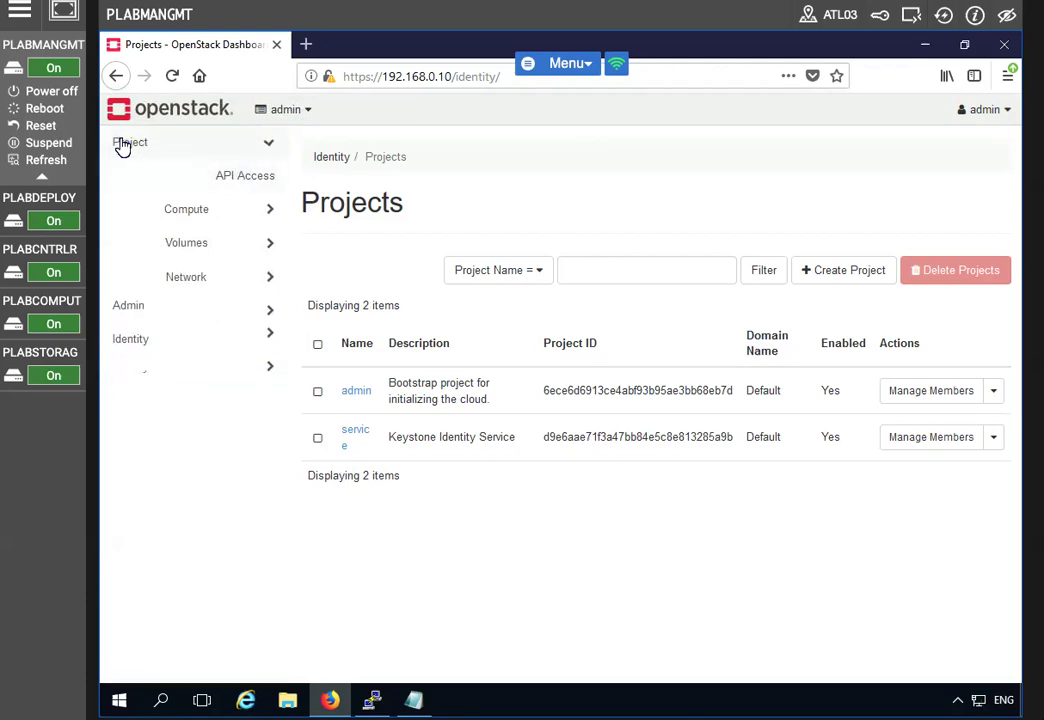
pyautogui.click(120, 144)
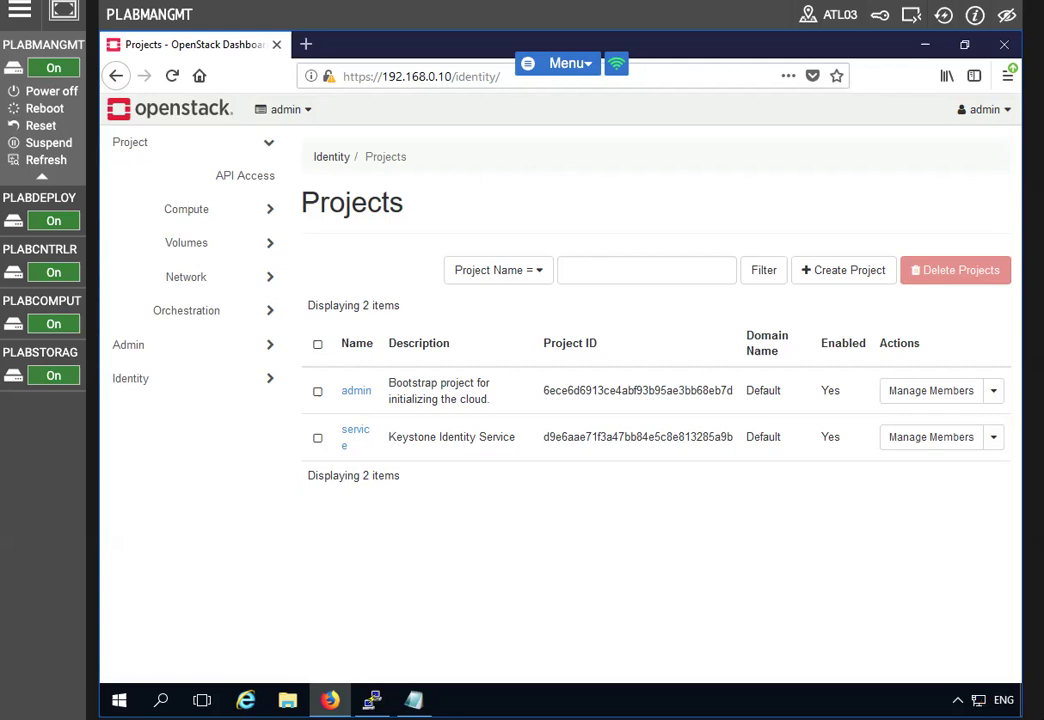
pyautogui.click(866, 273)
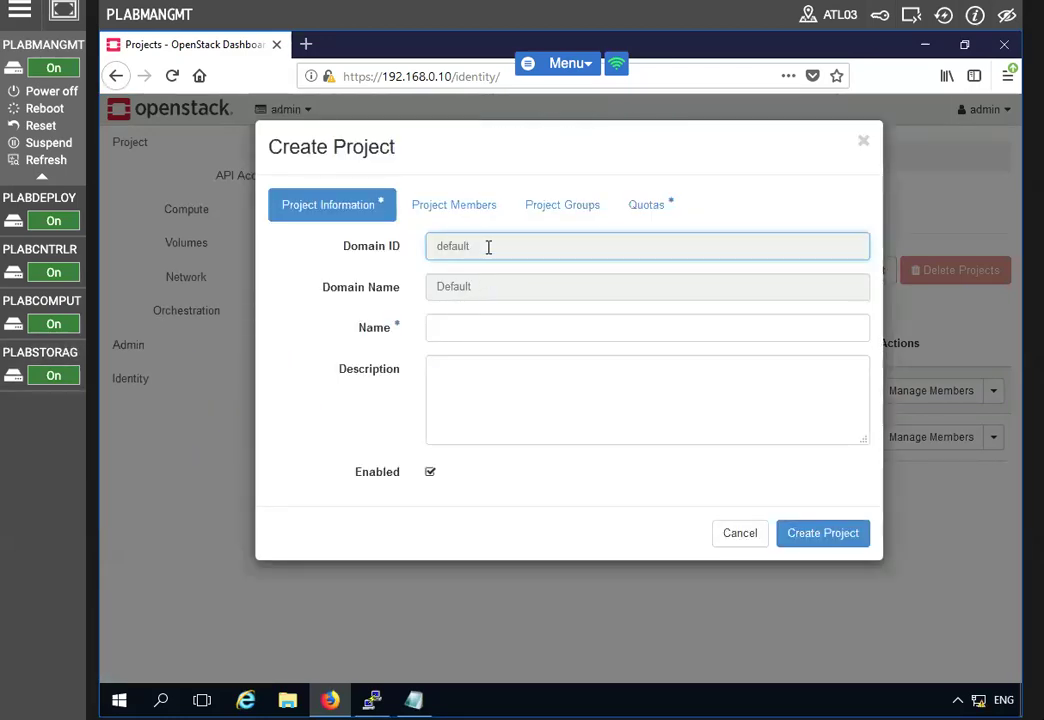
# Name the project 'Test-Project' with the description 'This is a testing Project.'
pyautogui.click(466, 327)
pyautogui.write('Test-Project')
pyautogui.click(491, 381)
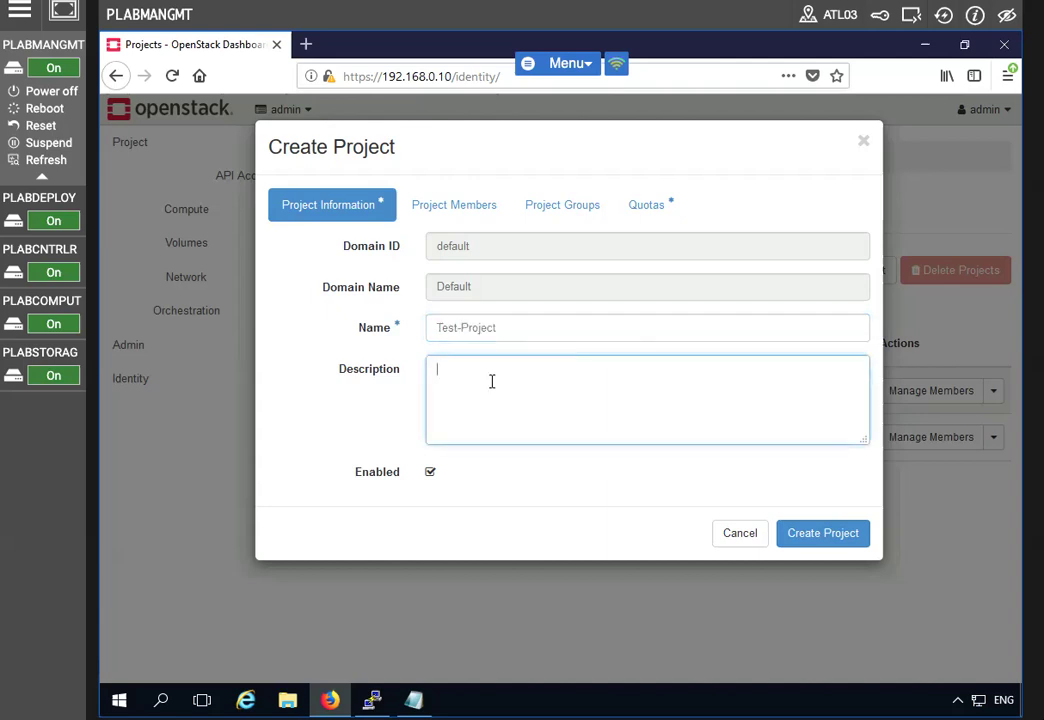
pyautogui.write('This is a testing project')
pyautogui.press('BackSpace')
pyautogui.press('BackSpace')
pyautogui.press('BackSpace')
pyautogui.press('BackSpace')
pyautogui.press('BackSpace')
pyautogui.press('BackSpace')
pyautogui.press('BackSpace')
pyautogui.write('Project')
pyautogui.write('.')
pyautogui.click(466, 211)
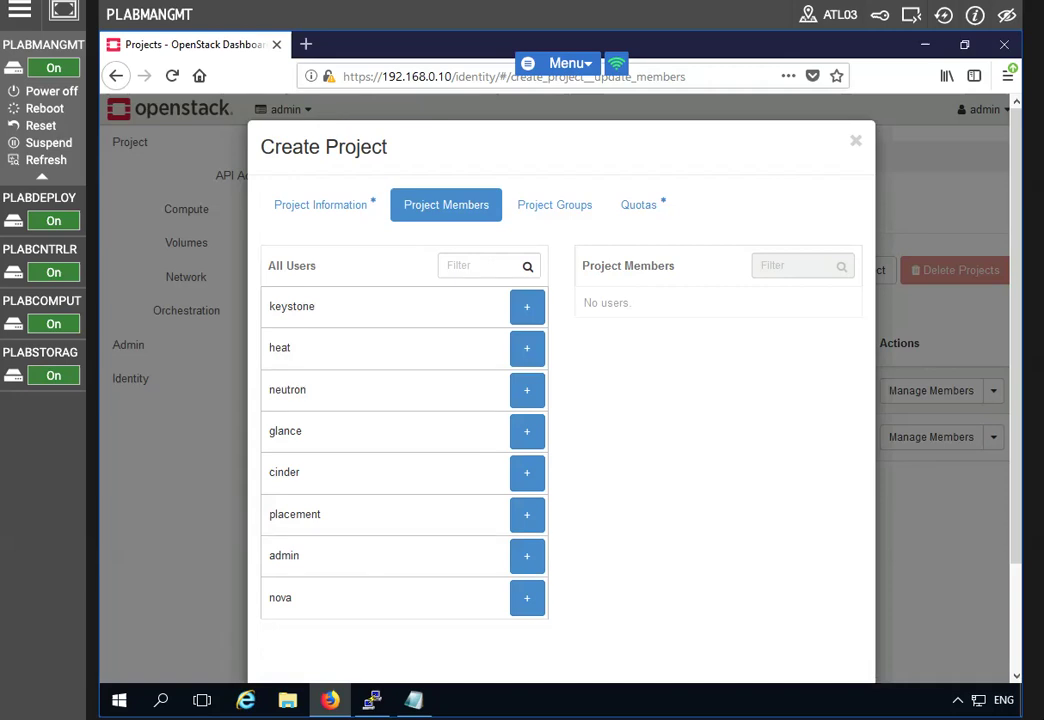
# Add keystone as a member, then remove it so the member list is empty
pyautogui.click(529, 313)
pyautogui.click(850, 316)
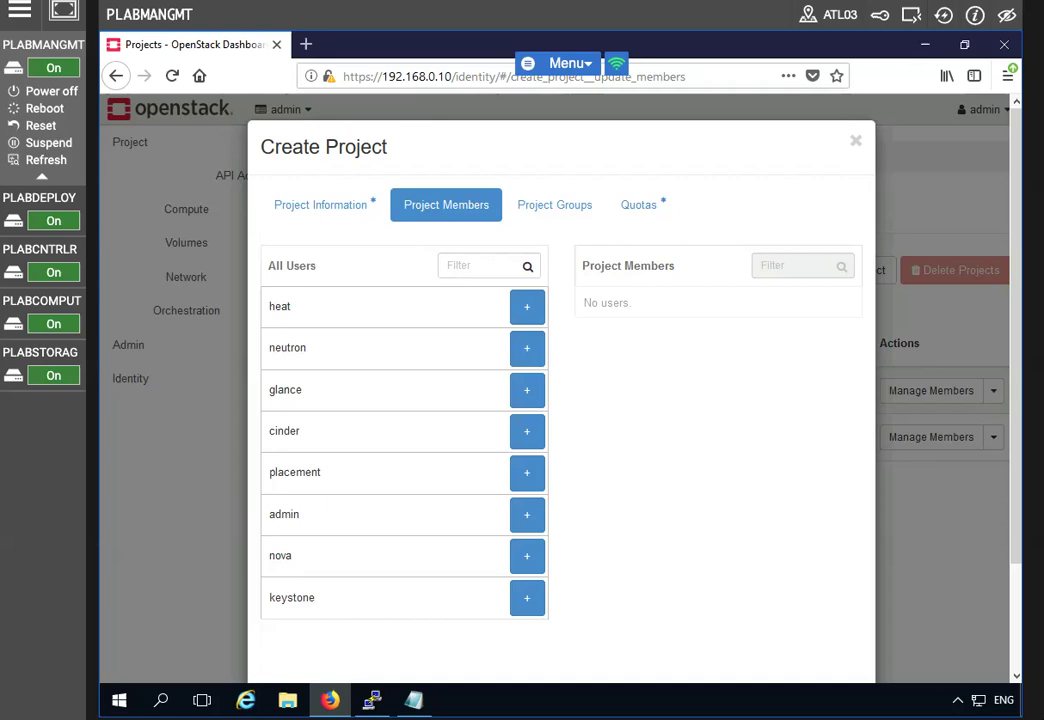
# Review the default quota values down to Subnets, then create Test-Project
pyautogui.click(640, 206)
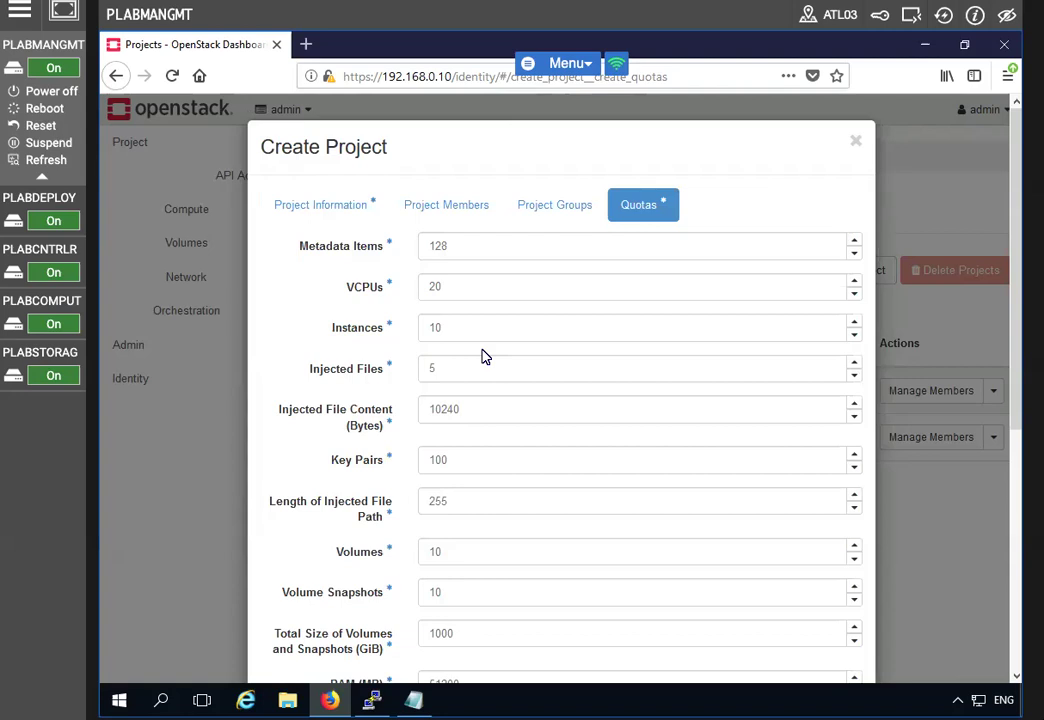
pyautogui.scroll(-1, 478, 459)
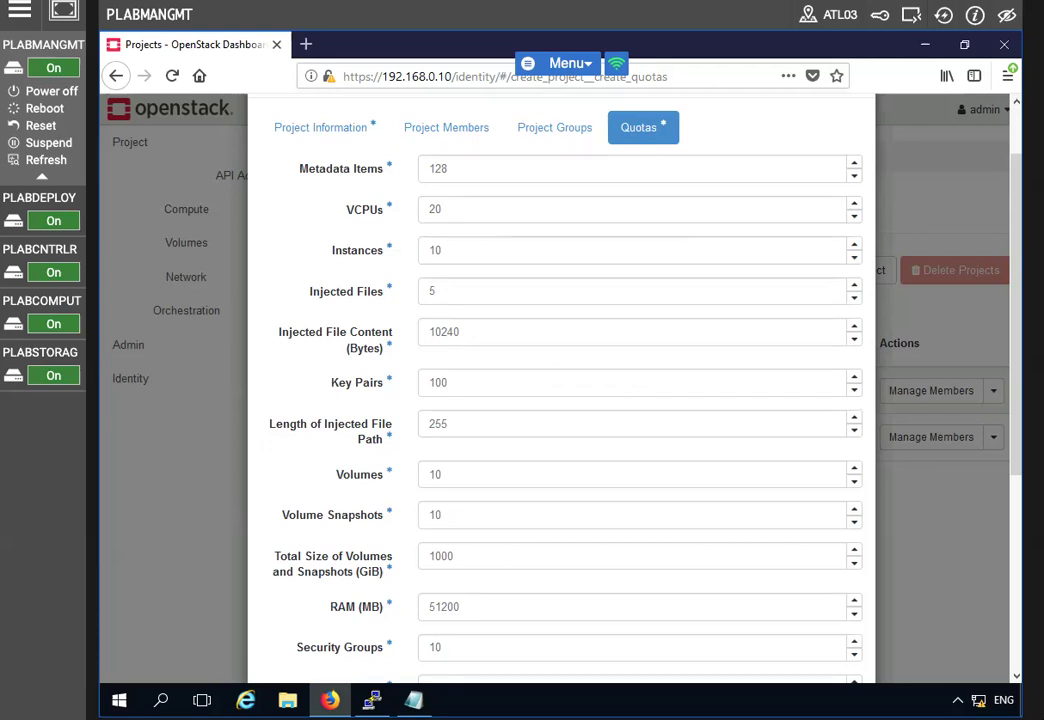
pyautogui.scroll(-5, 655, 412)
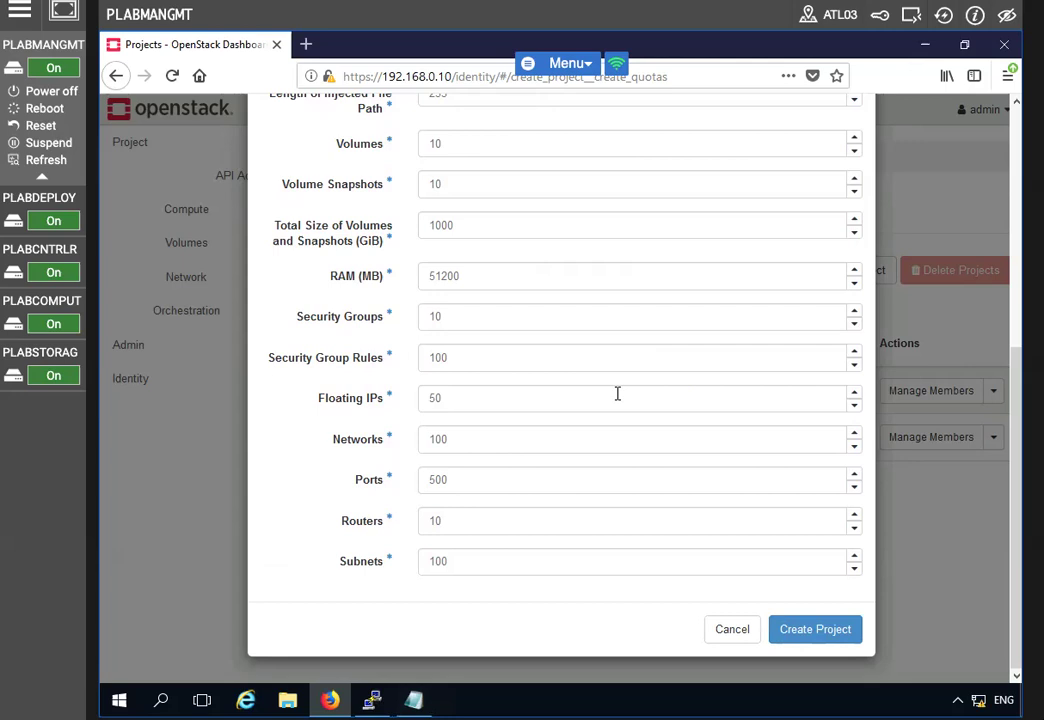
pyautogui.click(814, 632)
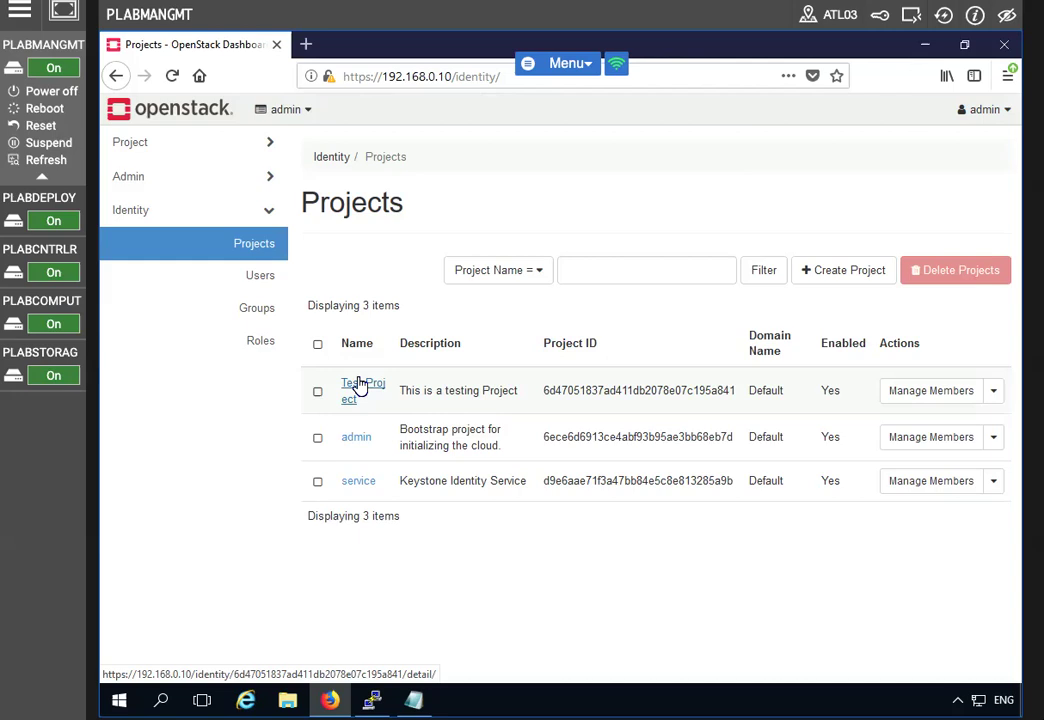
# Go to the Identity Users list
pyautogui.click(263, 276)
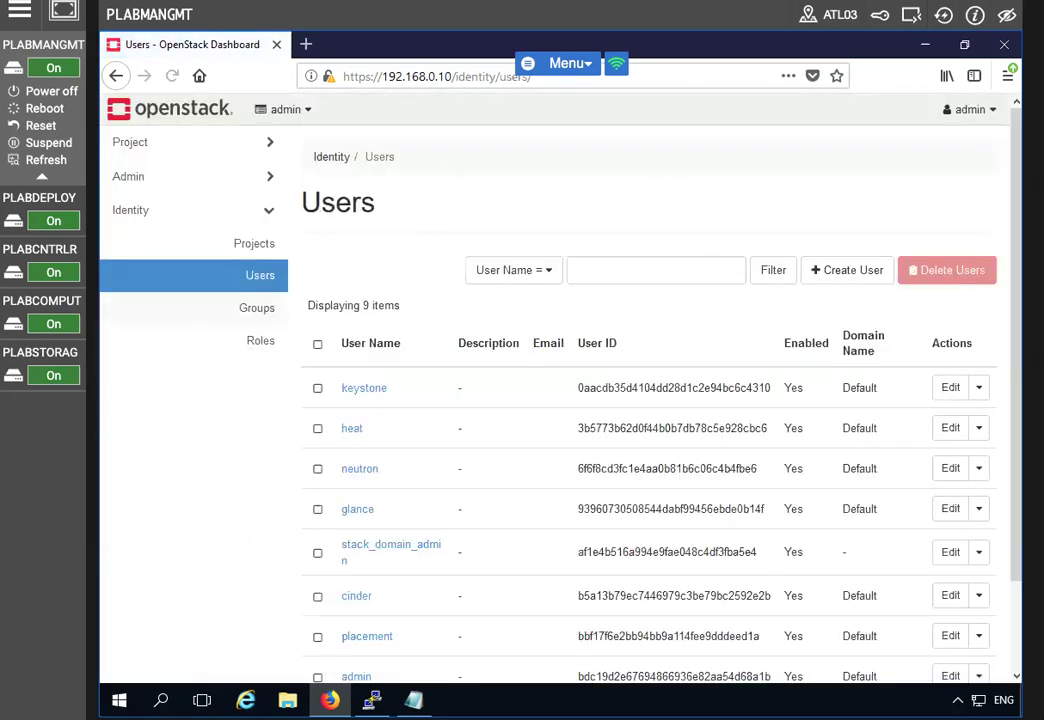
# Create a new user named 'test-user' and enter its password in both password fields
pyautogui.click(850, 272)
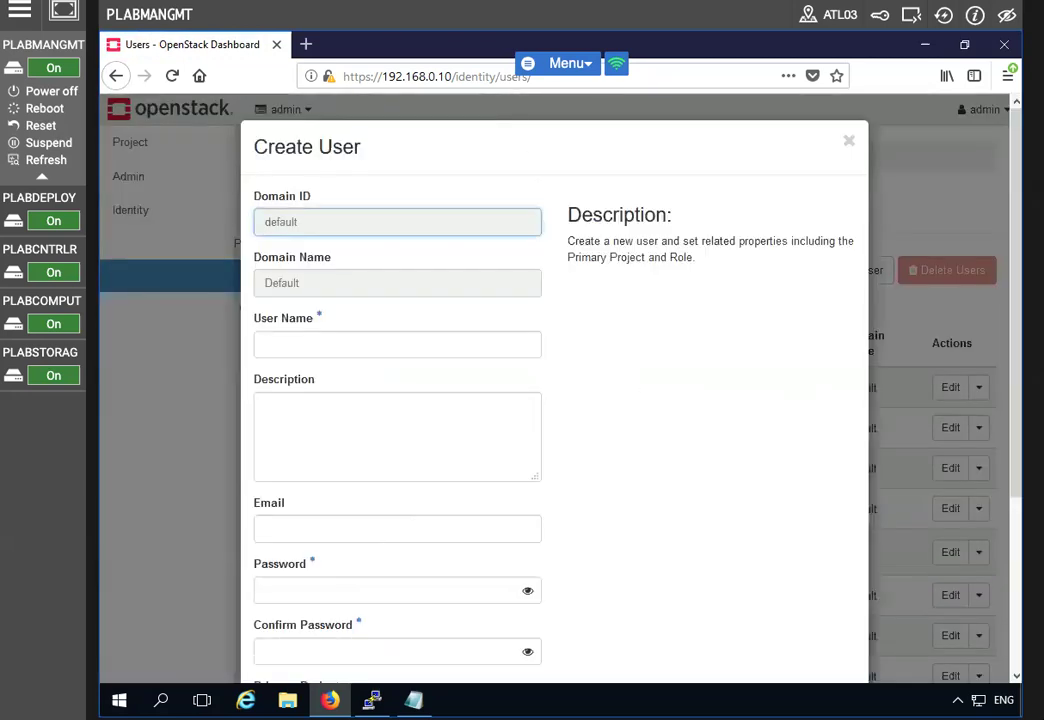
pyautogui.click(332, 337)
pyautogui.write('test')
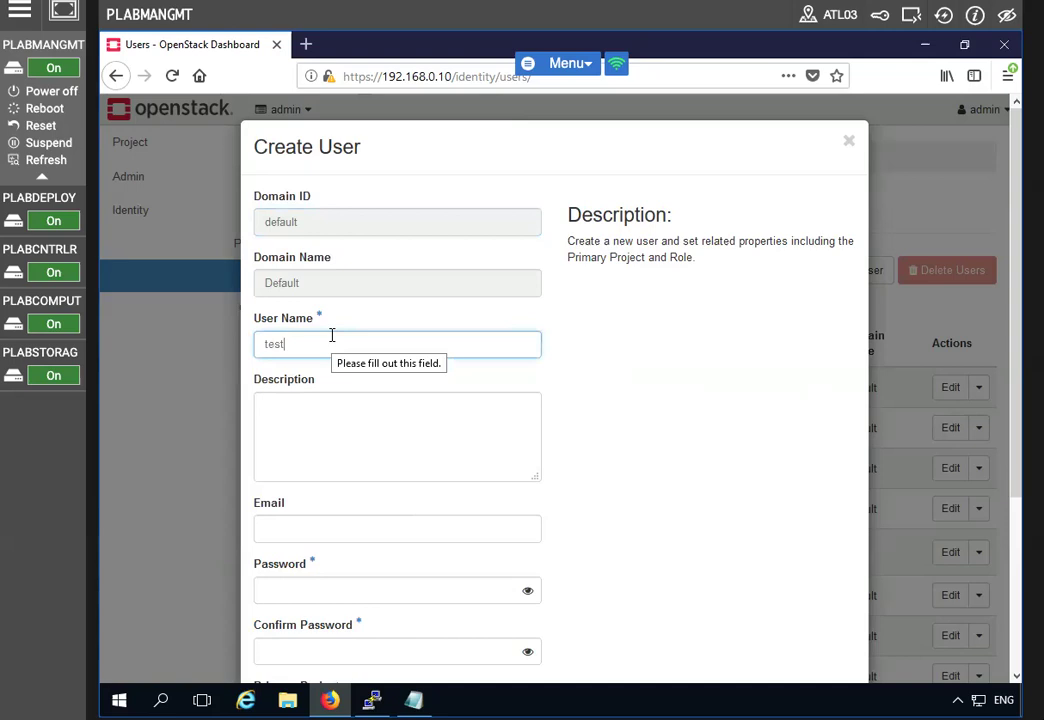
pyautogui.write('-user')
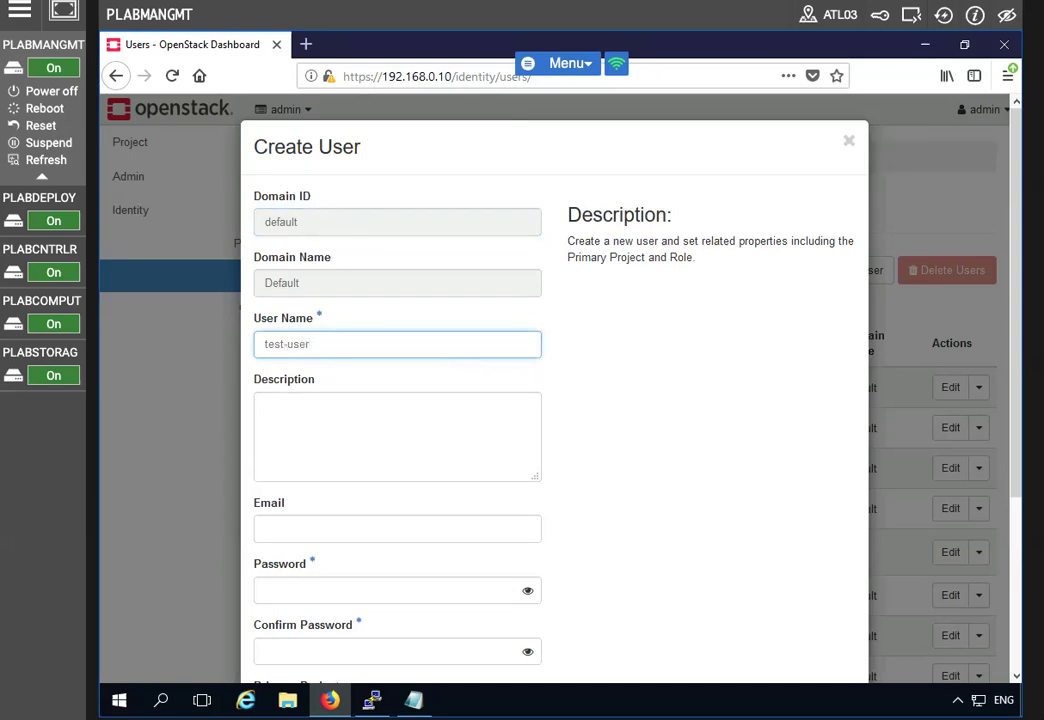
pyautogui.click(325, 592)
pyautogui.write('•••')
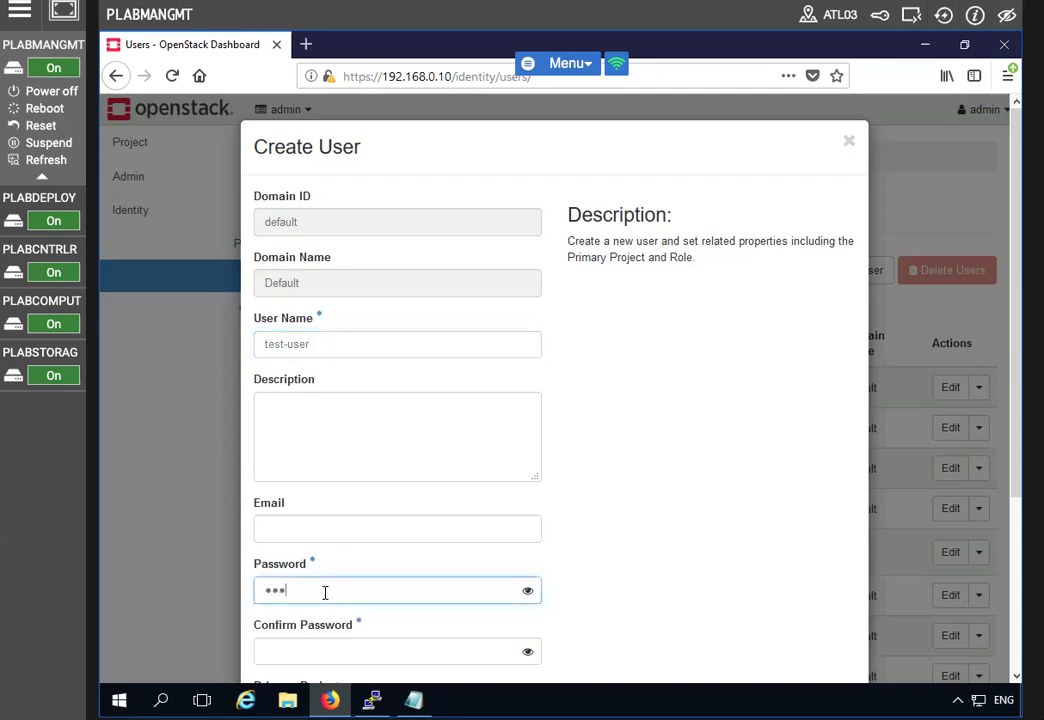
pyautogui.press('BackSpace')
pyautogui.press('BackSpace')
pyautogui.press('BackSpace')
pyautogui.write('••••••••')
pyautogui.press('Tab')
pyautogui.write('••••••••')
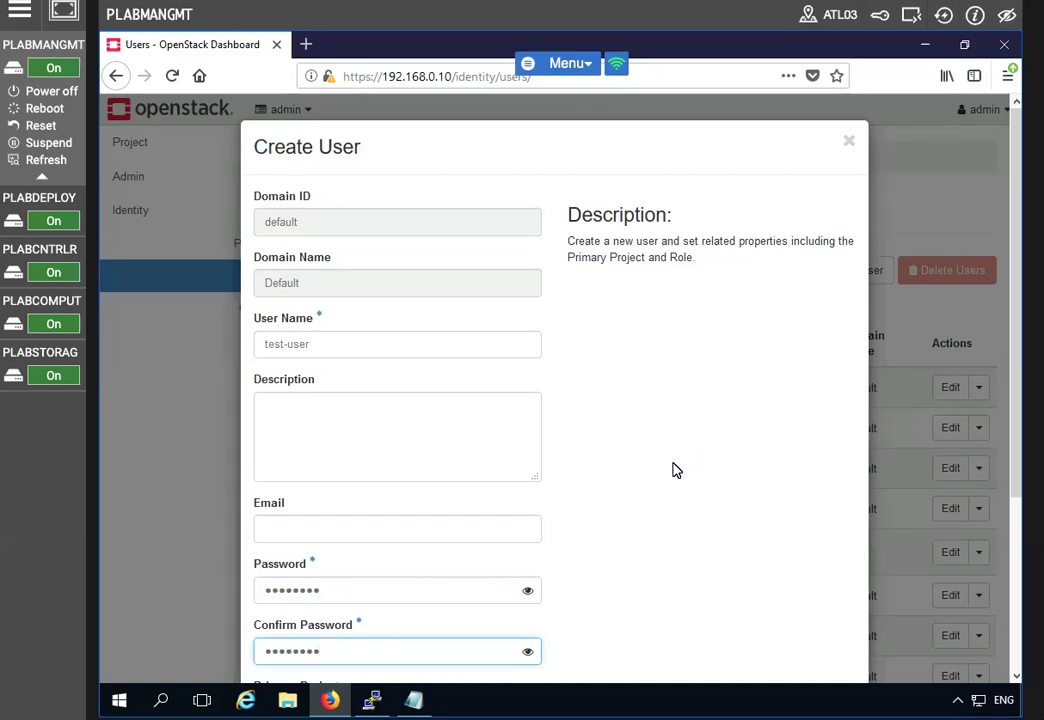
pyautogui.scroll(-3, 671, 471)
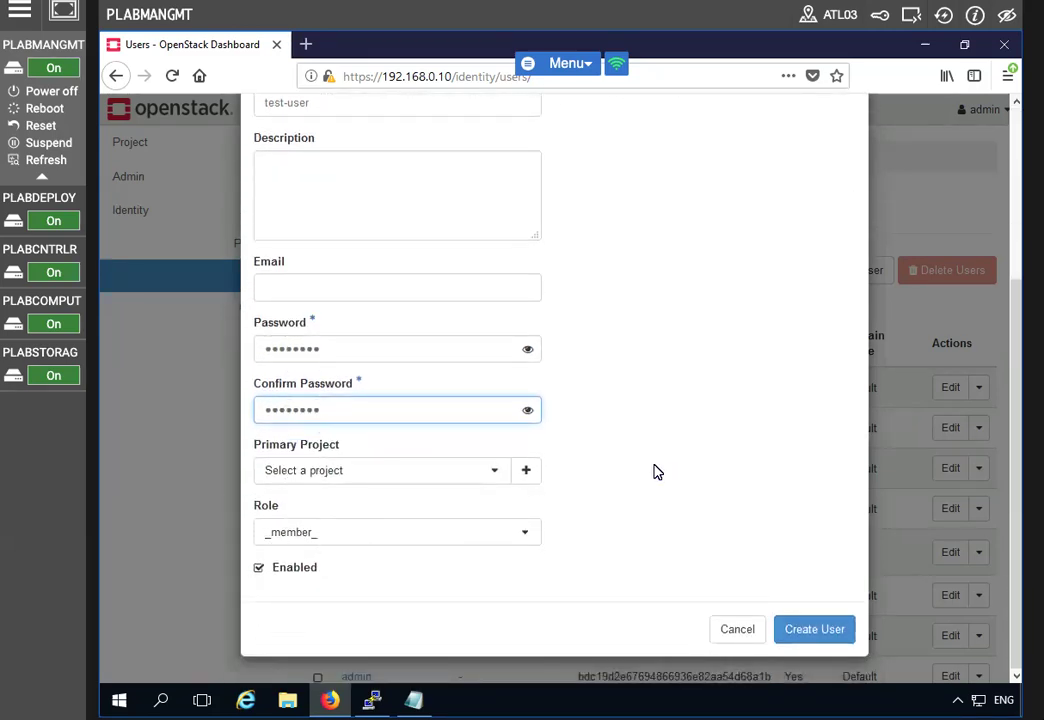
# Assign Test-Project as primary project with the _member_ role and create the user
pyautogui.click(490, 472)
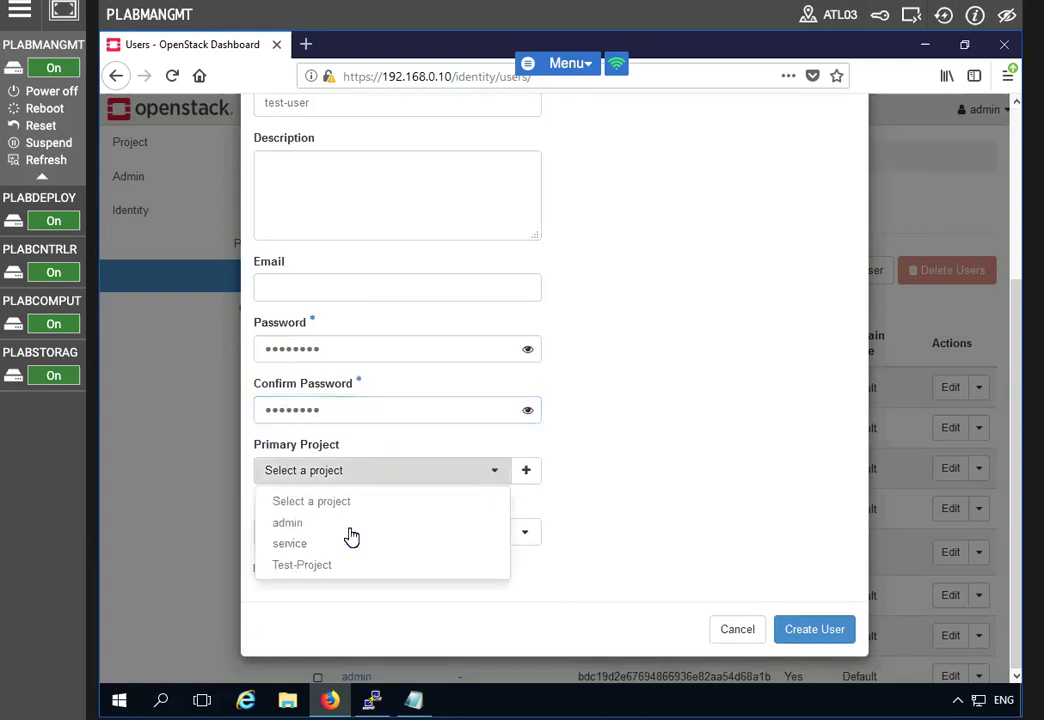
pyautogui.click(340, 564)
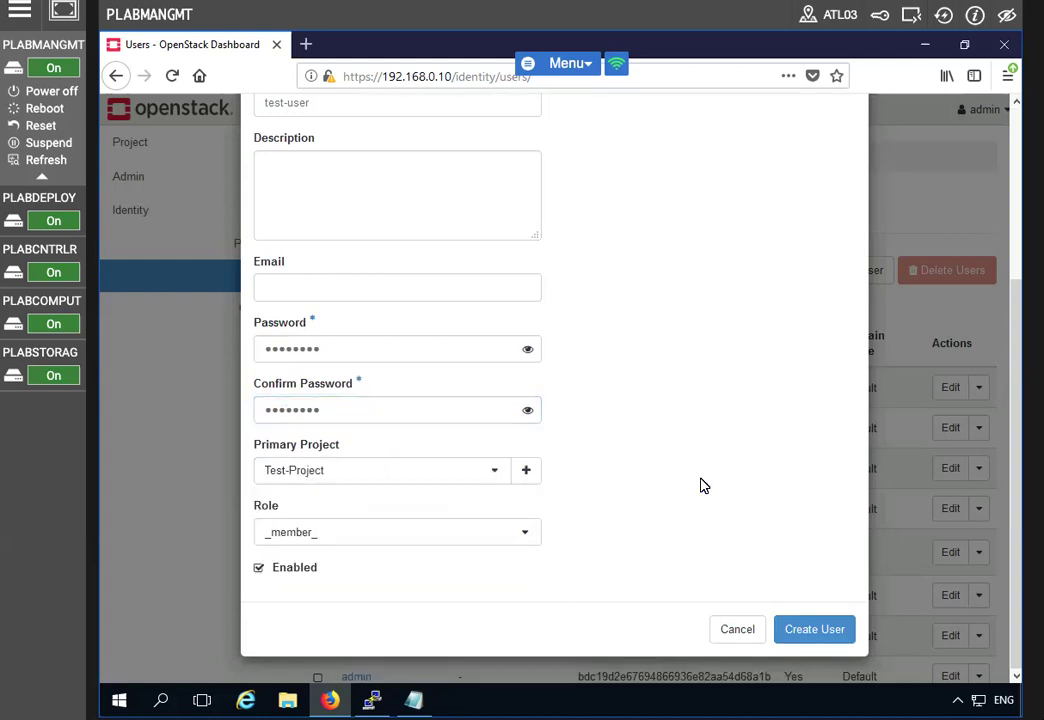
pyautogui.click(529, 532)
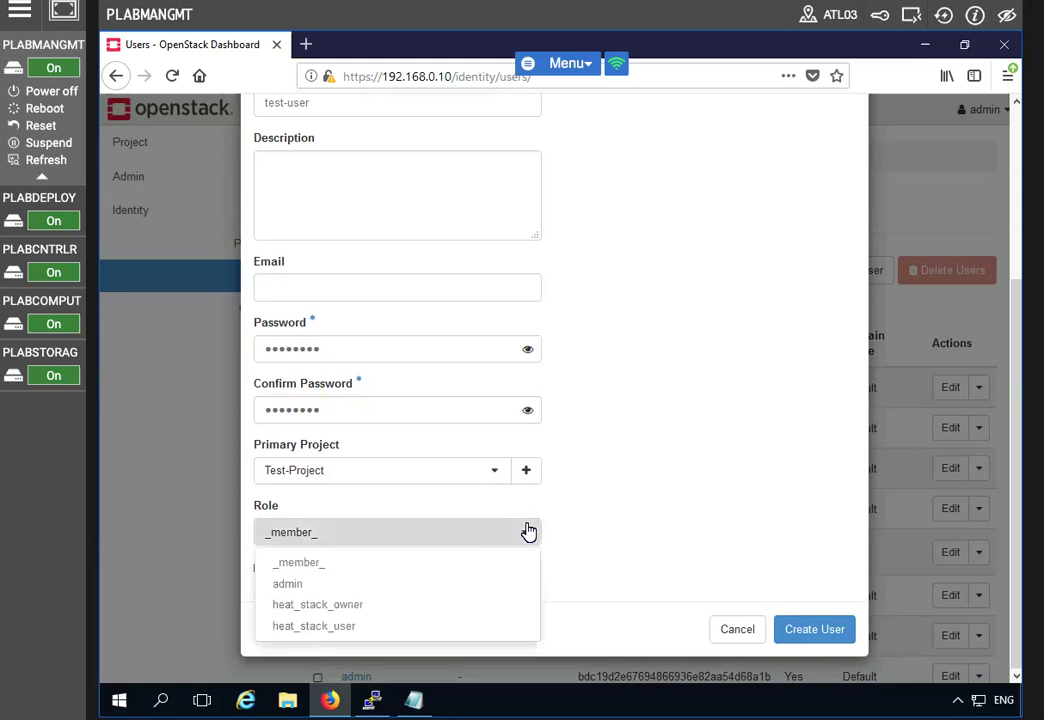
pyautogui.click(336, 565)
pyautogui.click(806, 629)
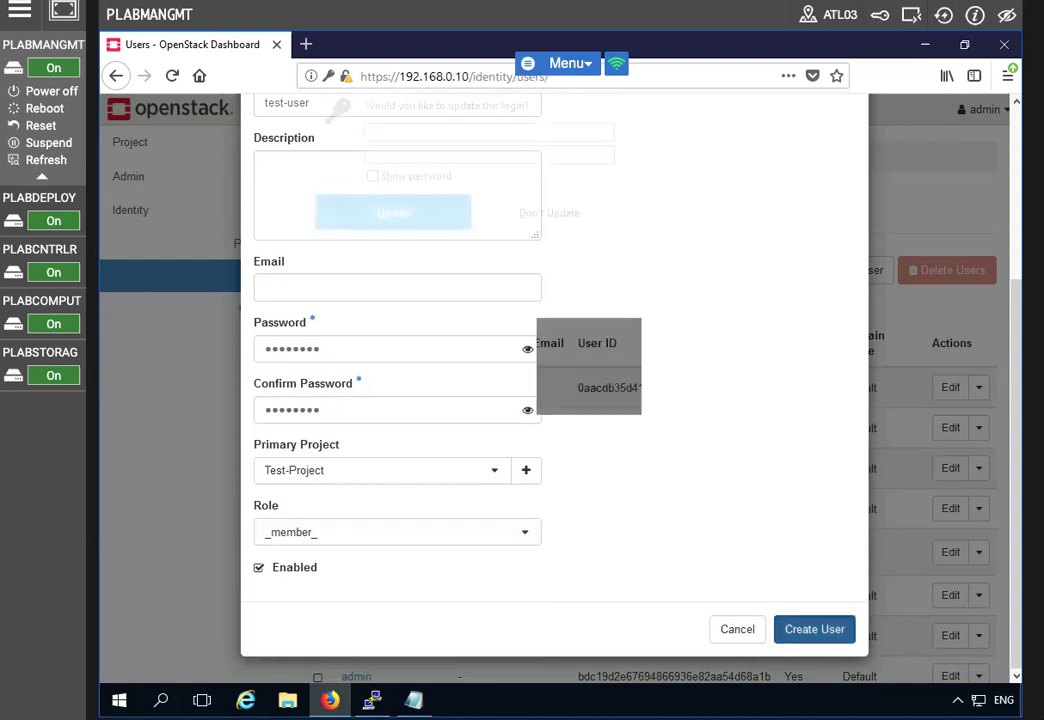
# Decline Firefox's saved-login update, then sign out of the admin account to the login page
pyautogui.click(545, 215)
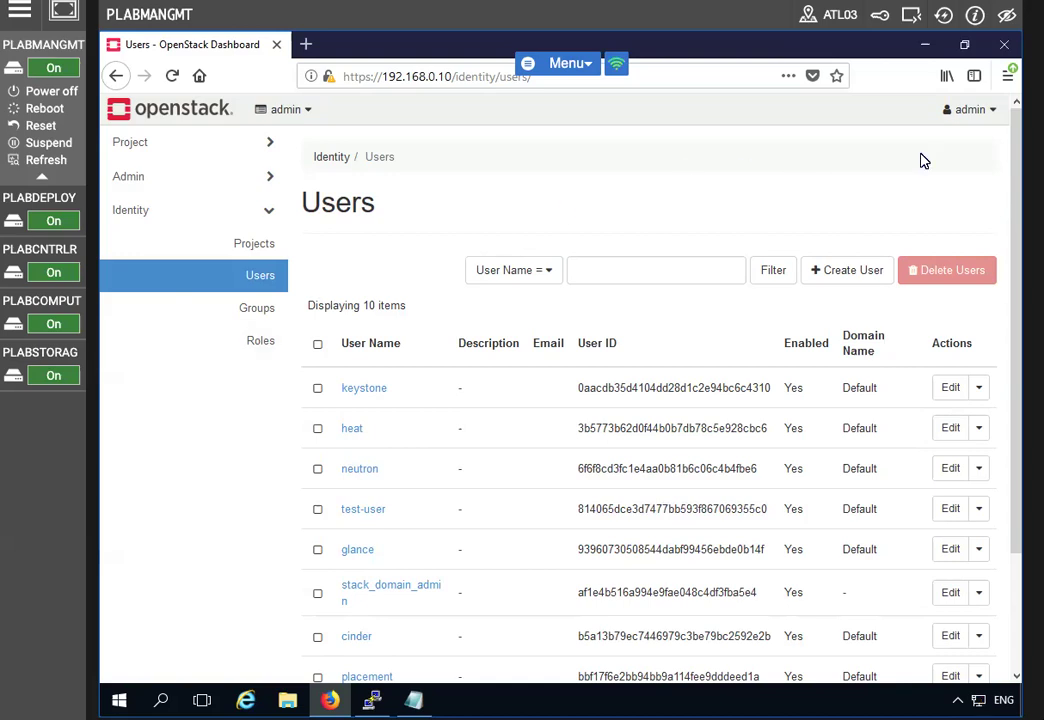
pyautogui.click(975, 110)
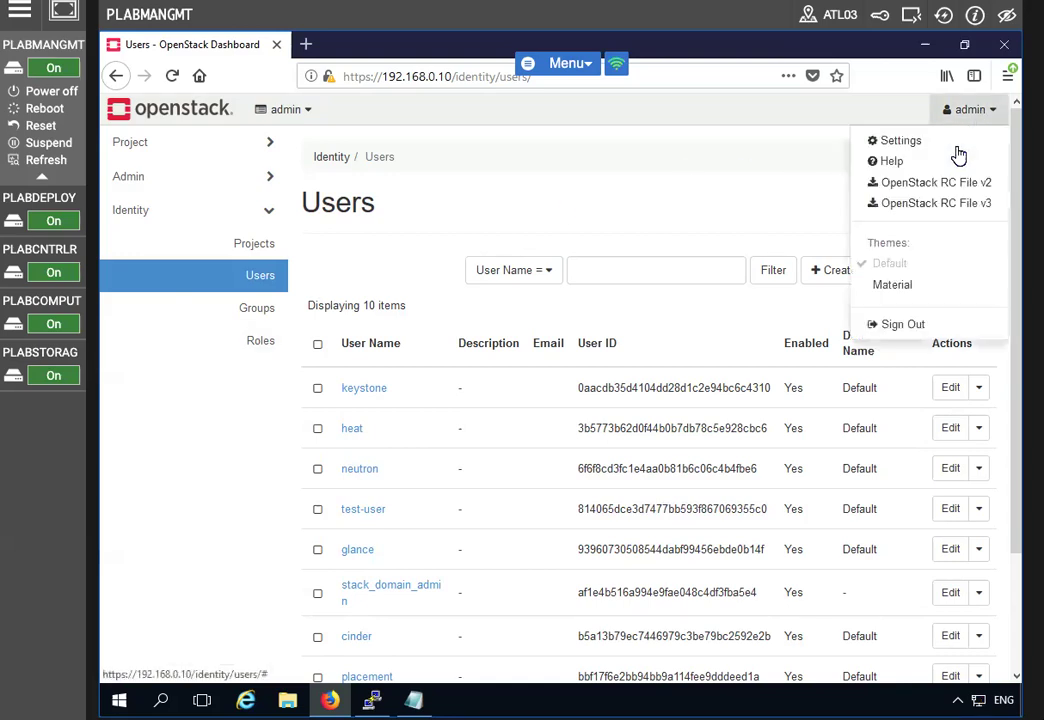
pyautogui.click(898, 325)
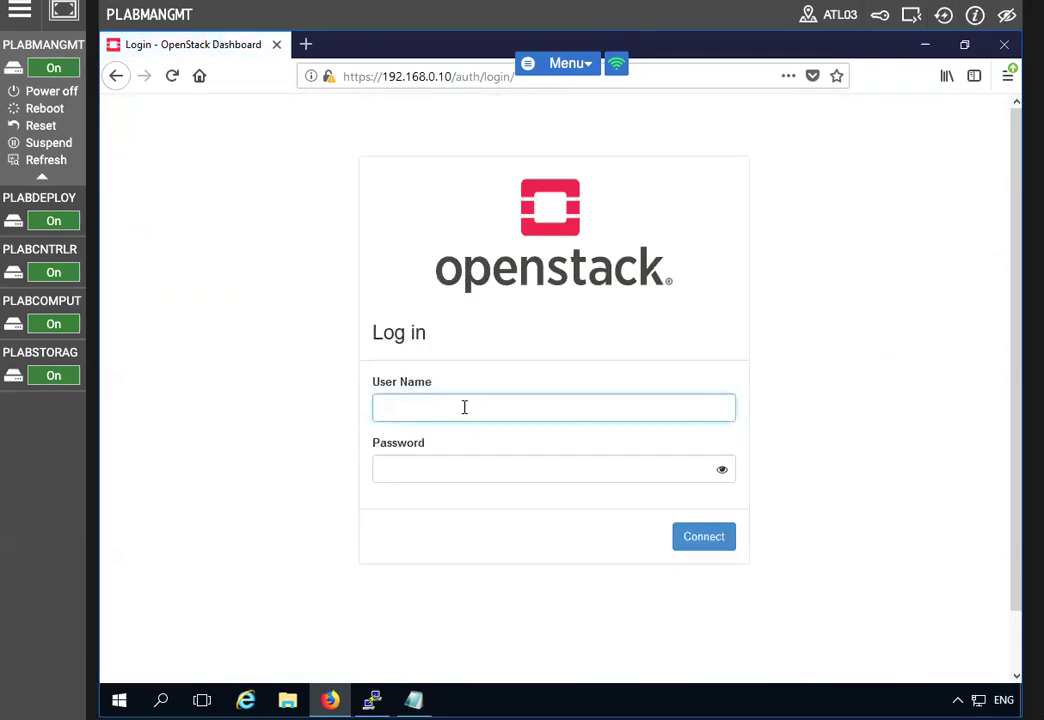
# Log in as test-user with its password and decline Firefox's saved-login update
pyautogui.write('test-user')
pyautogui.press('Tab')
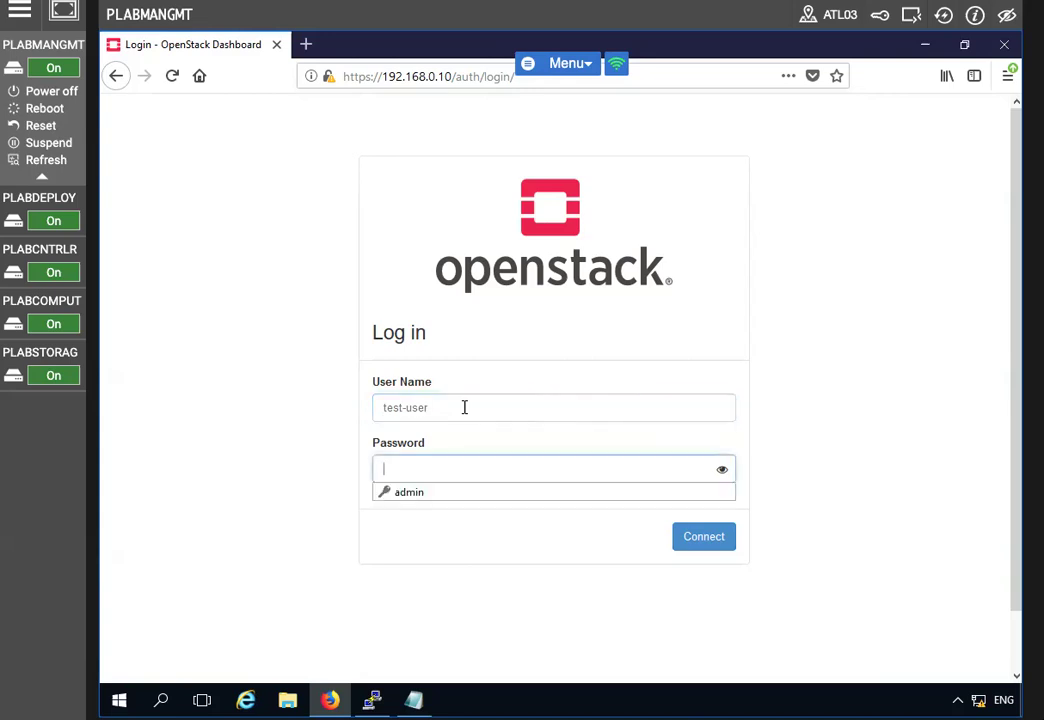
pyautogui.write('password')
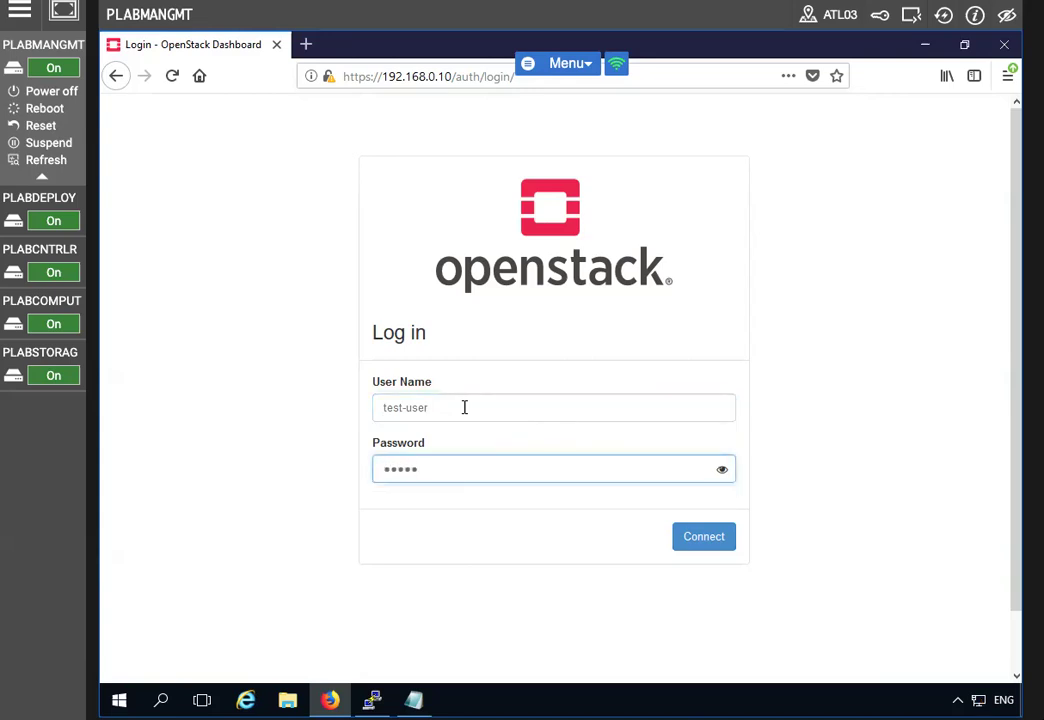
pyautogui.press('Return')
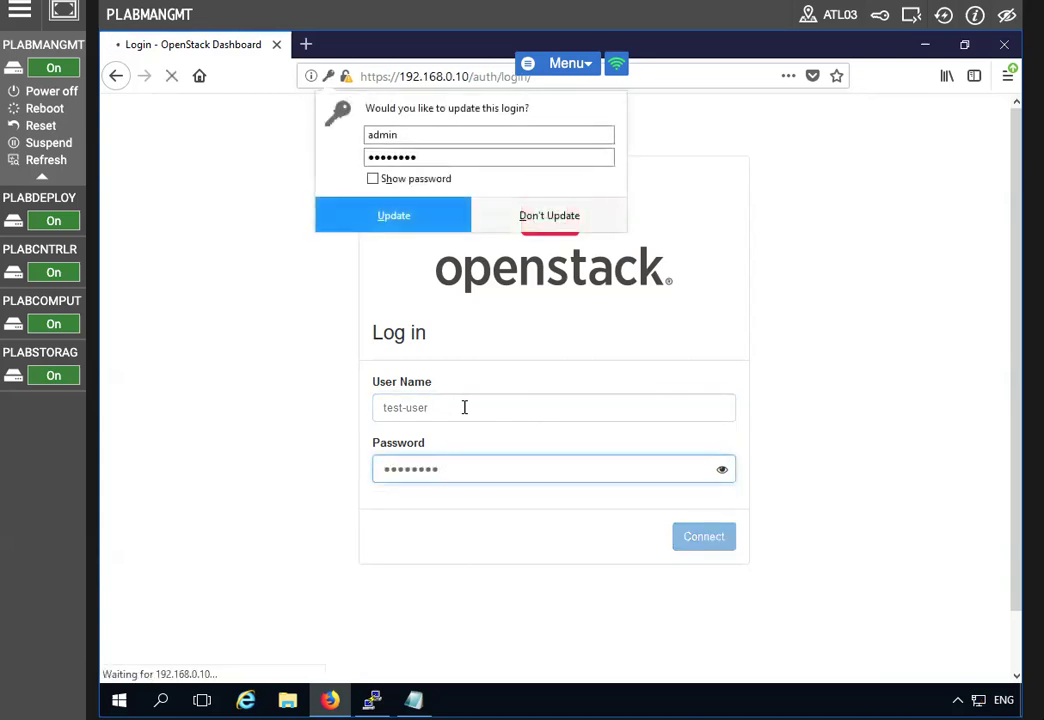
pyautogui.click(547, 216)
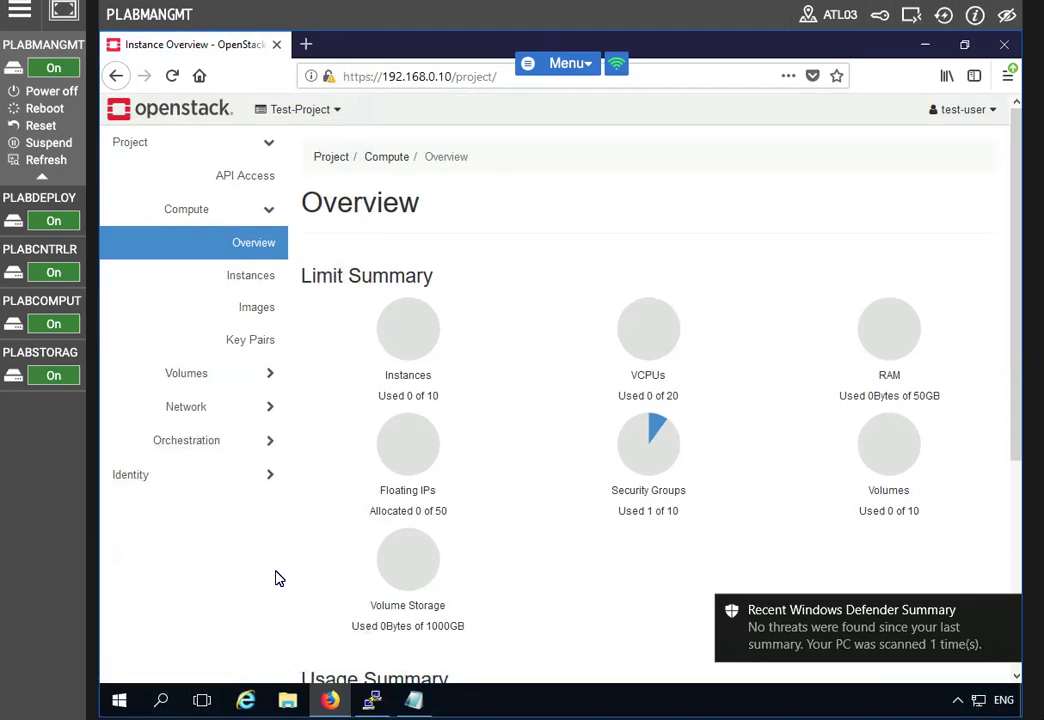
pyautogui.click(973, 118)
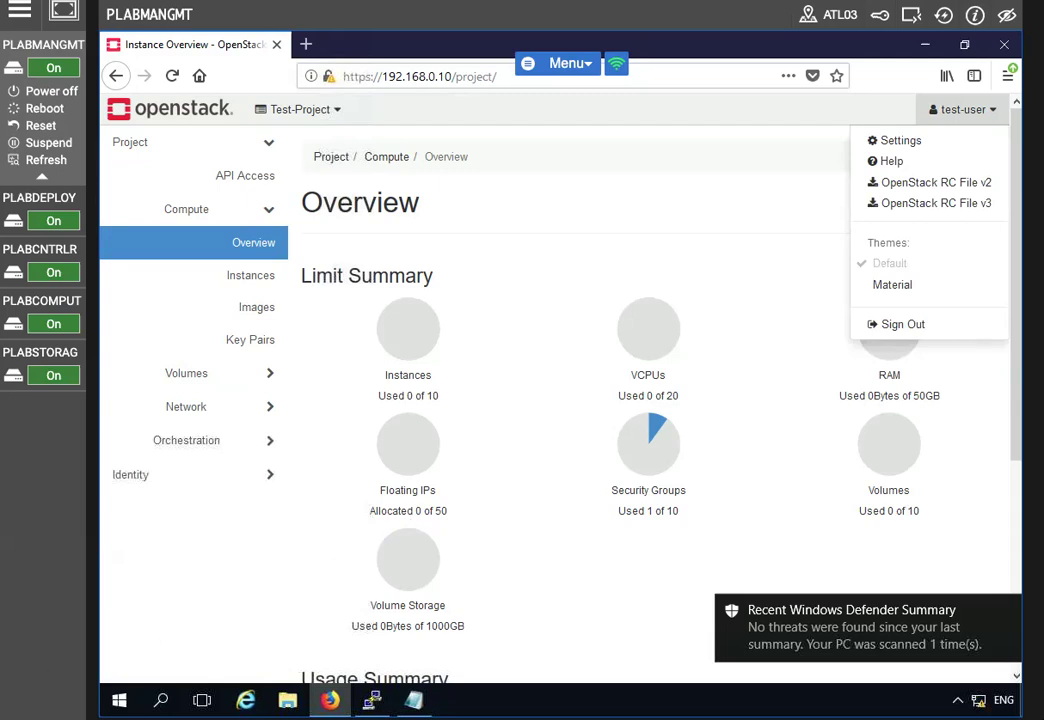
pyautogui.click(672, 180)
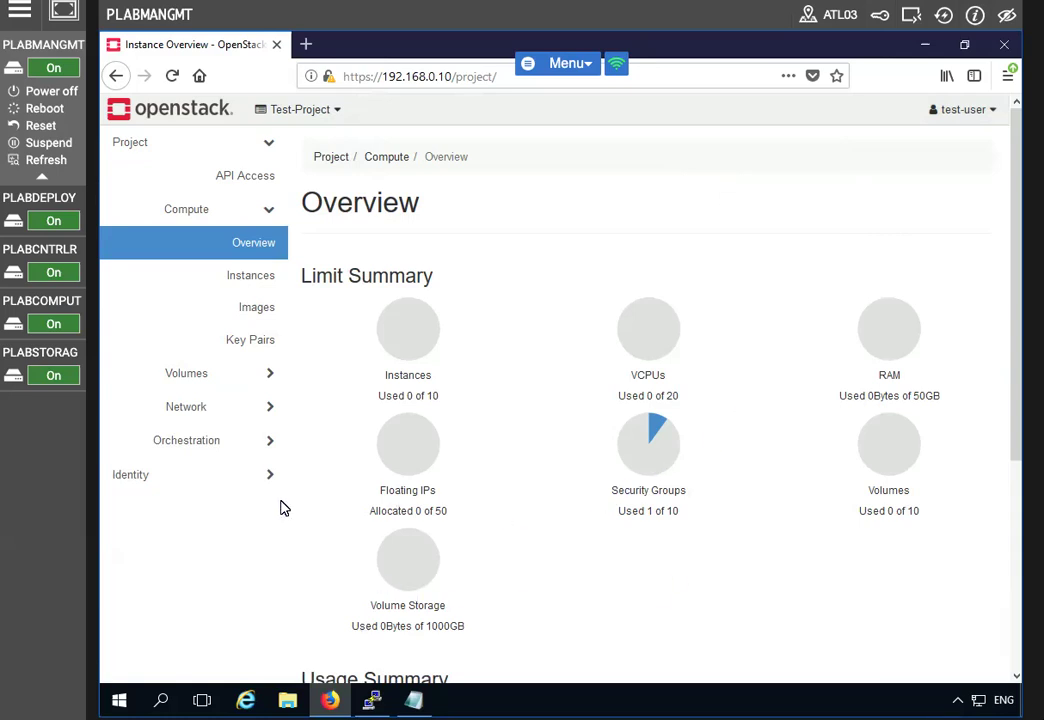
# Collapse the Project section in the sidebar and open Identity > Users
pyautogui.click(267, 149)
pyautogui.click(156, 154)
pyautogui.click(158, 153)
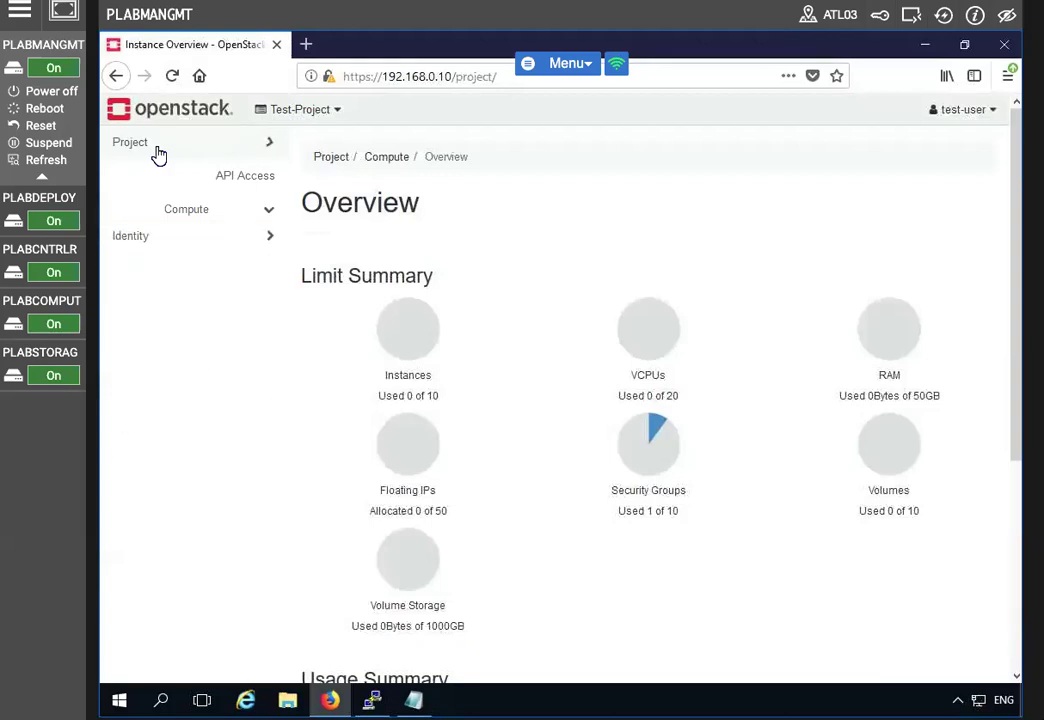
pyautogui.click(156, 153)
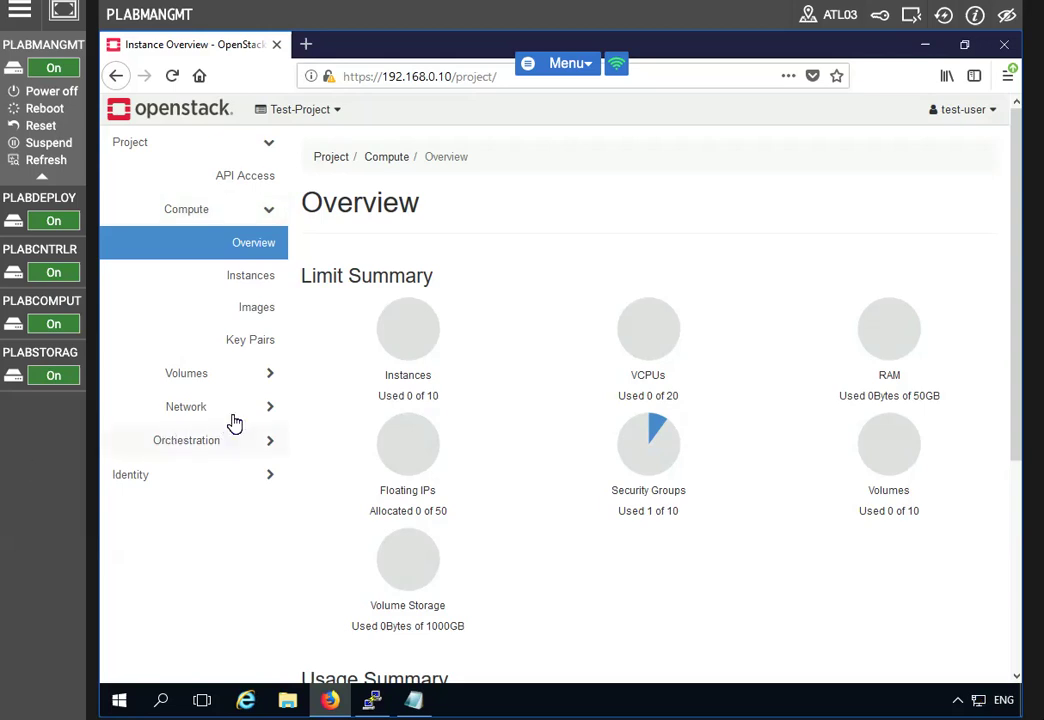
pyautogui.click(269, 150)
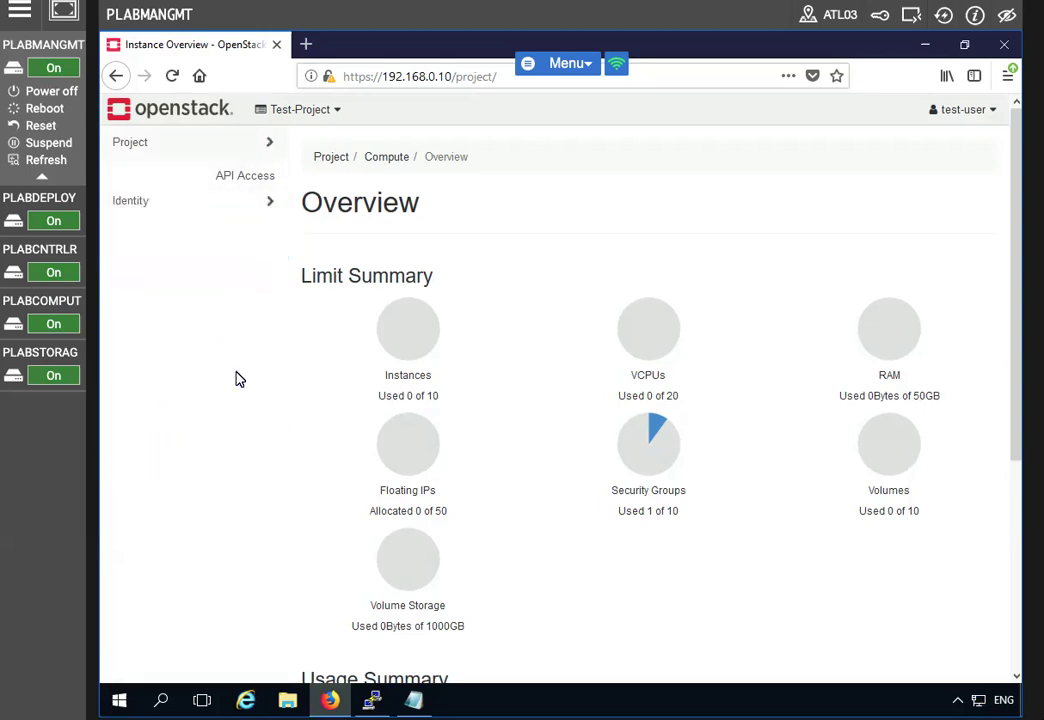
pyautogui.click(259, 177)
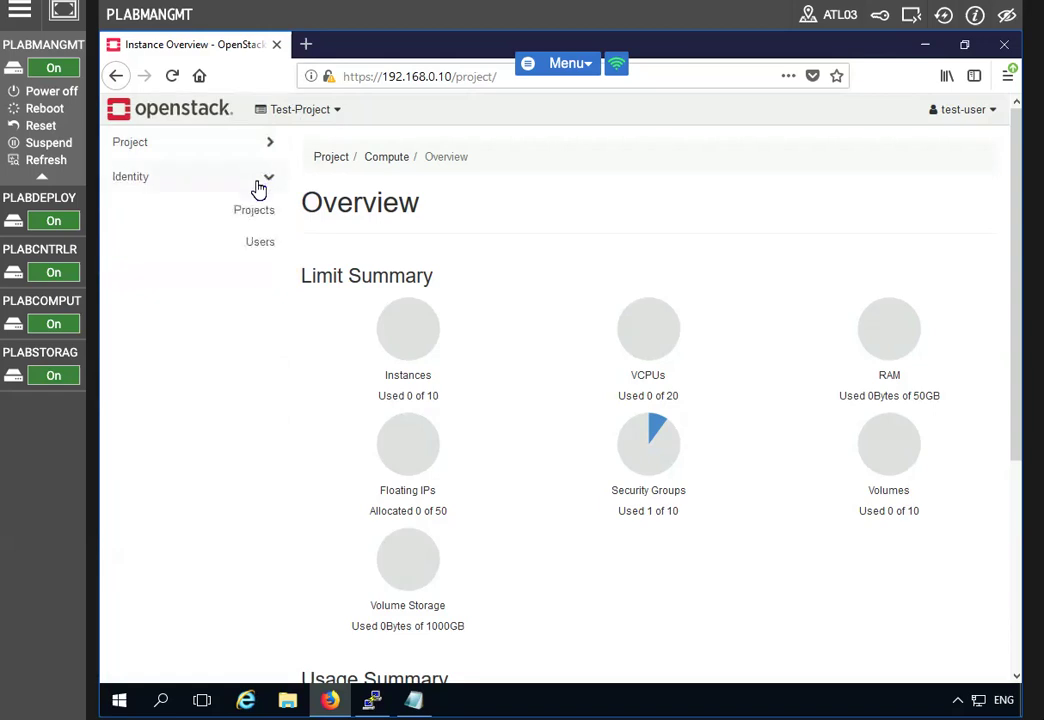
pyautogui.click(259, 243)
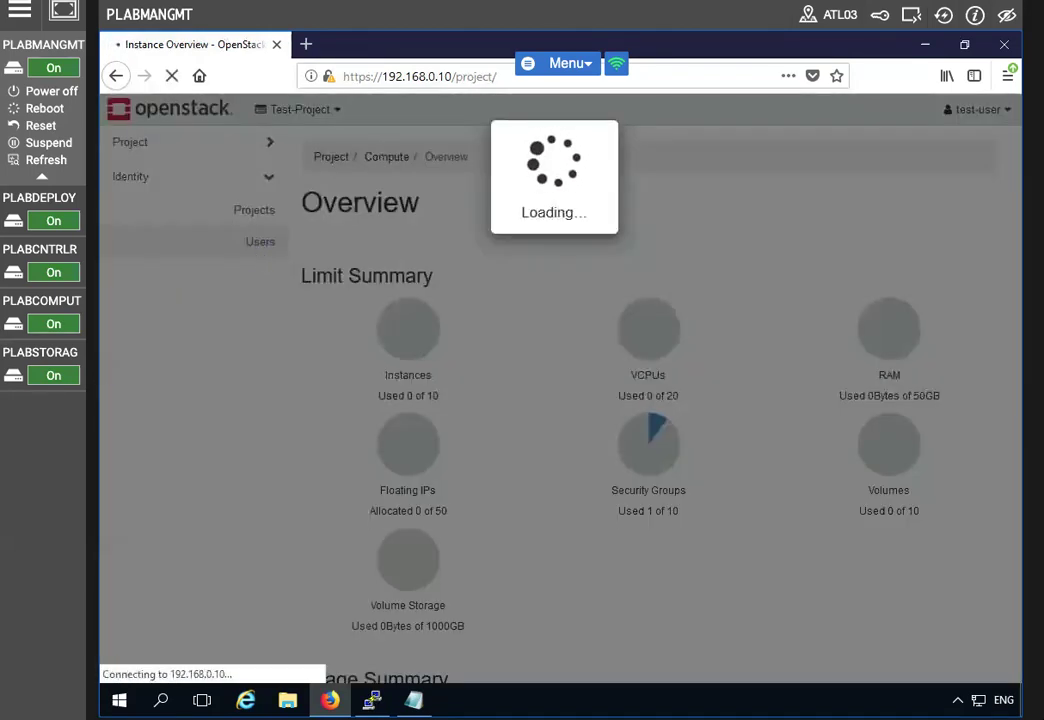